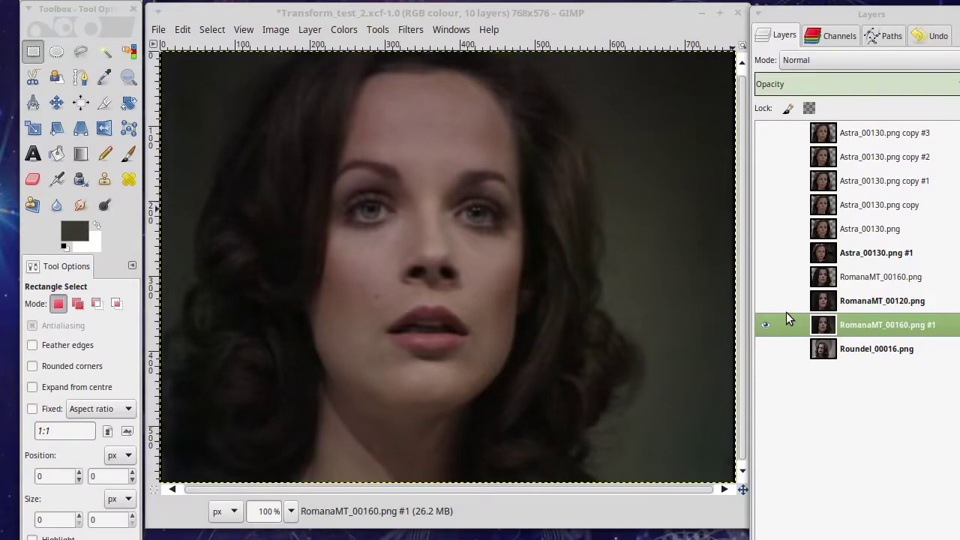
Step: Compare Astra_00130.png #1 and Astra_00130.png in turn with RomanaMT_00160.png #1 by toggling the layers' visibility
{"action": "left_click", "coordinate": [766, 253]}
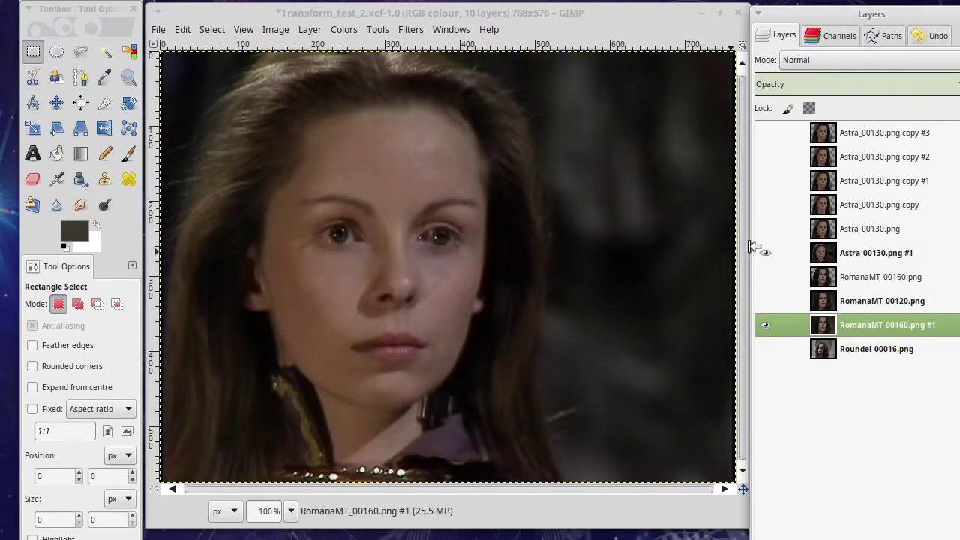
{"action": "left_click", "coordinate": [765, 253]}
{"action": "left_click", "coordinate": [765, 252]}
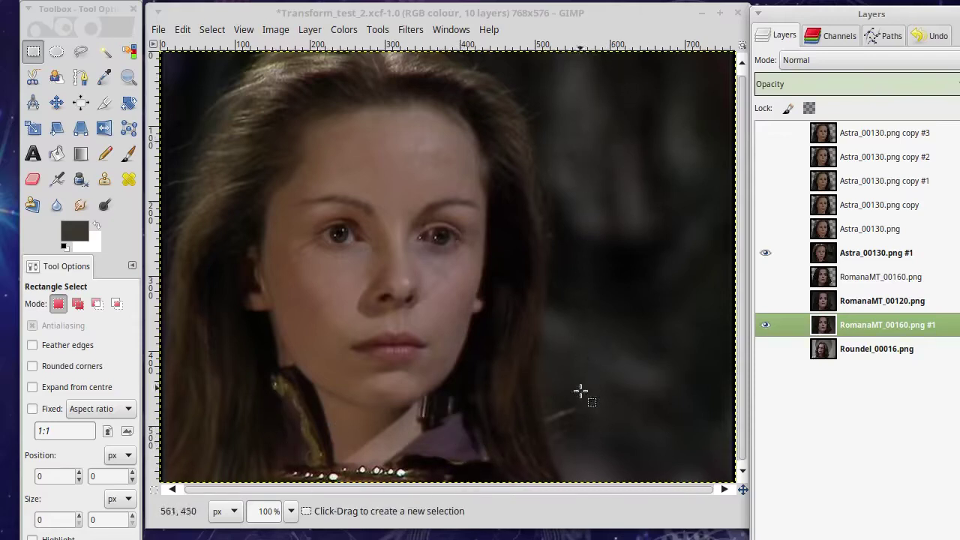
{"action": "left_click", "coordinate": [765, 253]}
{"action": "left_click", "coordinate": [765, 229]}
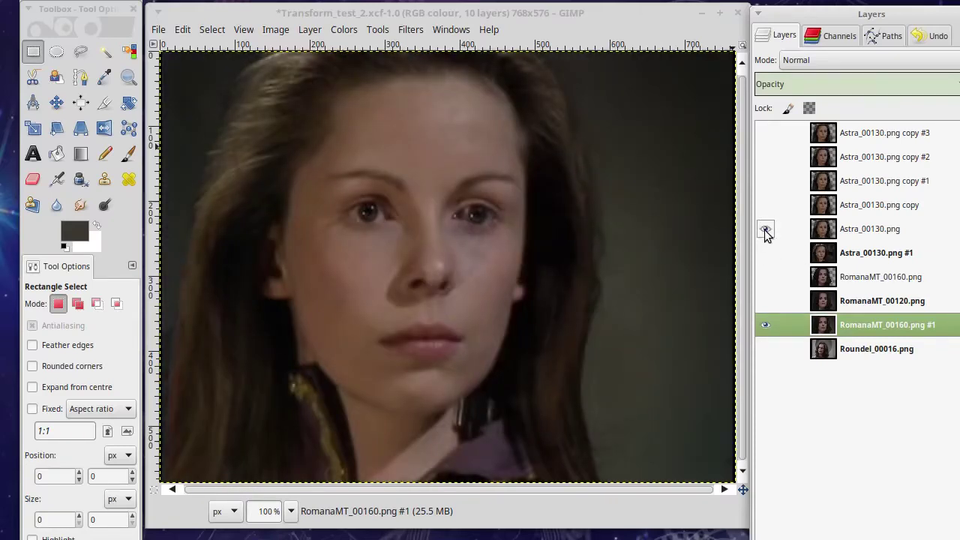
{"action": "left_click", "coordinate": [765, 325]}
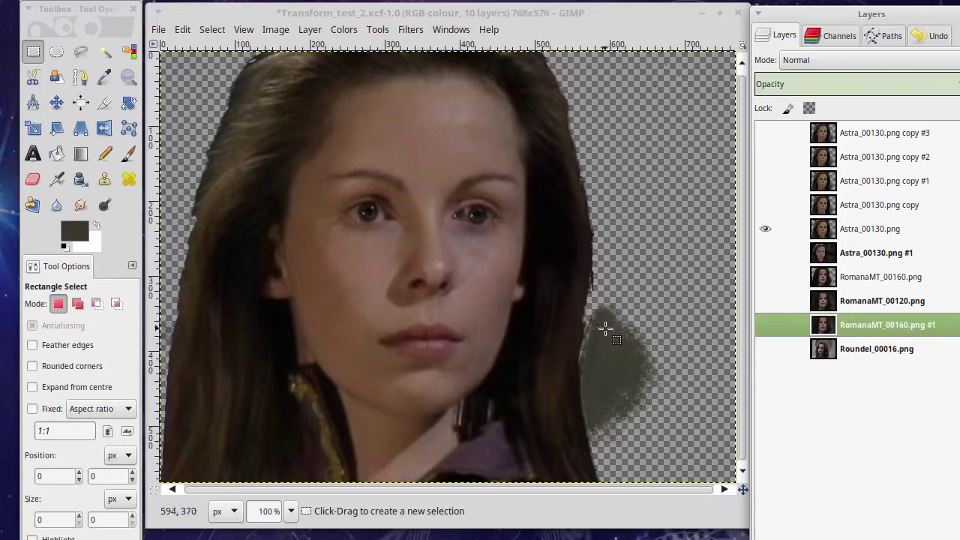
{"action": "left_click", "coordinate": [765, 326]}
{"action": "left_click", "coordinate": [765, 229]}
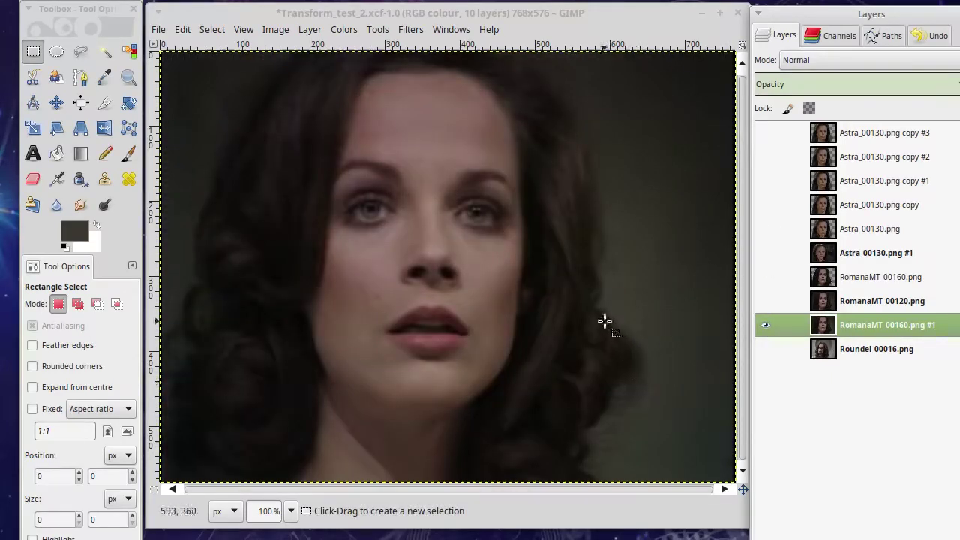
Step: Review Astra_00130.png #1 again, and examine the Astra_00130.png cut-out with and without RomanaMT_00160.png #1 behind it
{"action": "left_click", "coordinate": [765, 254]}
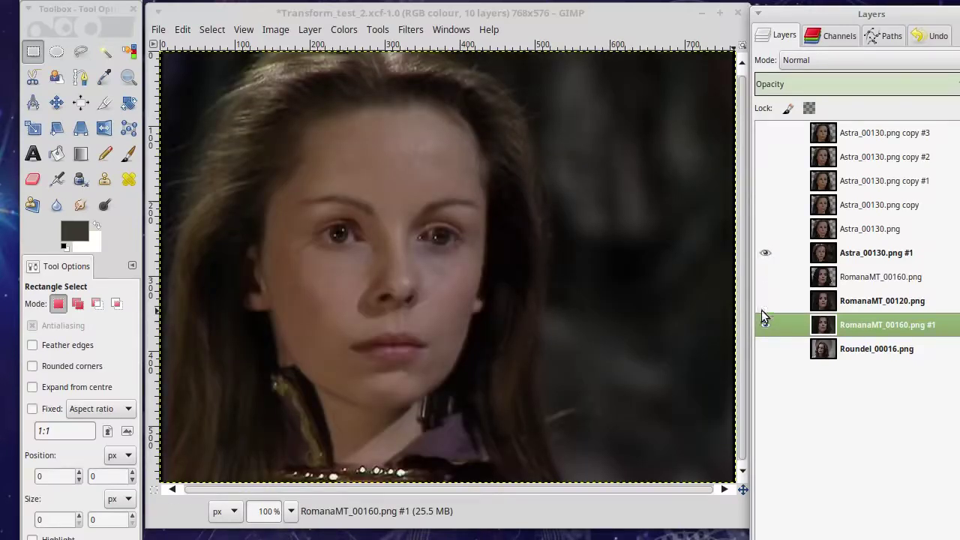
{"action": "left_click", "coordinate": [765, 253]}
{"action": "left_click", "coordinate": [765, 233]}
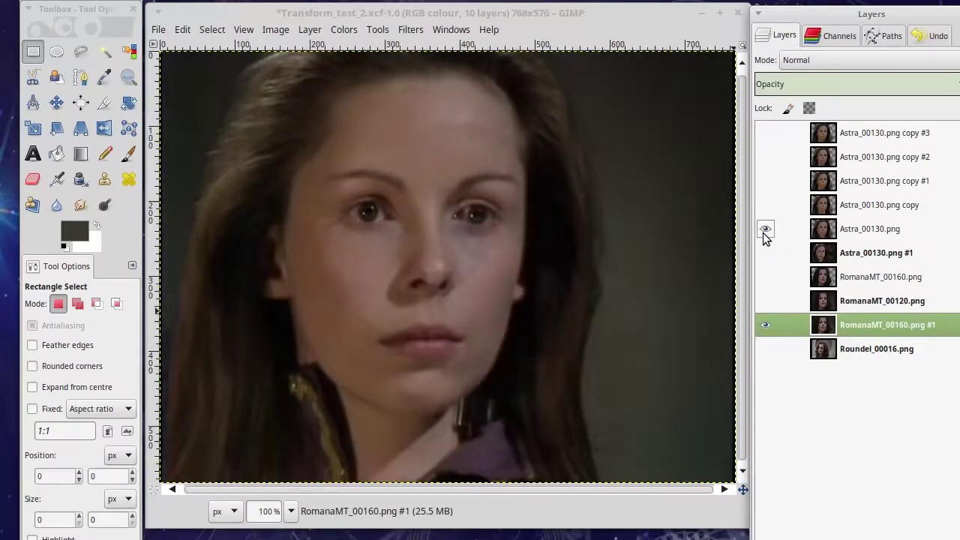
{"action": "left_click", "coordinate": [765, 328]}
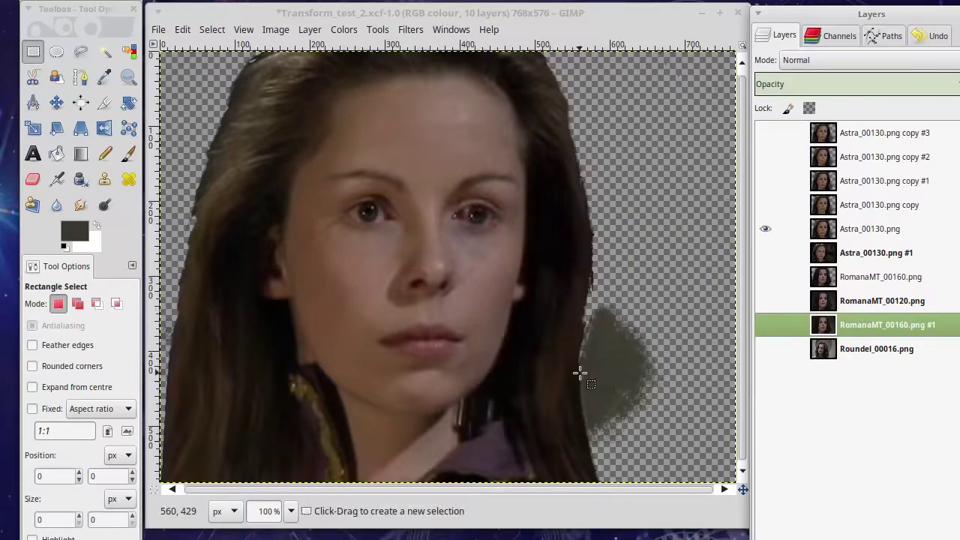
{"action": "left_click", "coordinate": [765, 326]}
{"action": "left_click", "coordinate": [765, 228]}
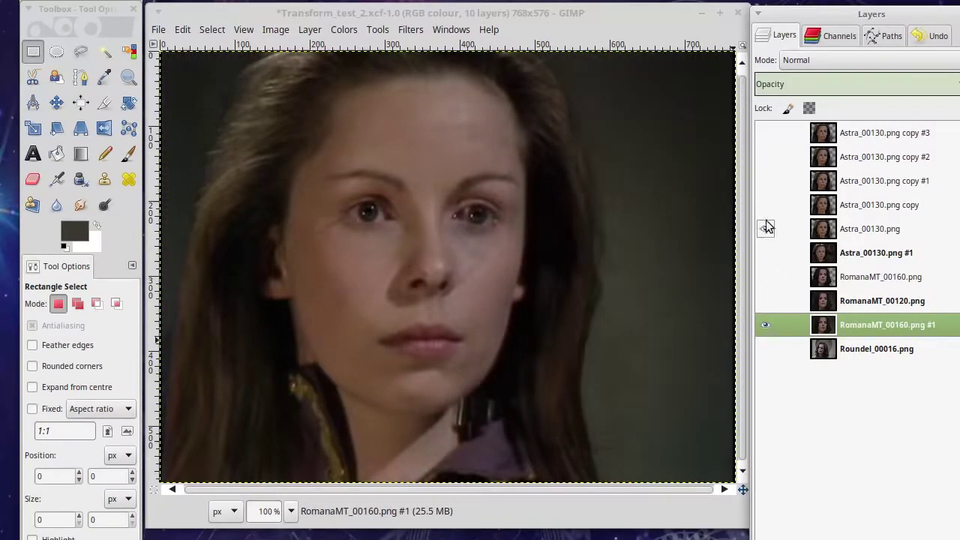
Step: Examine the neck area in Astra_00130.png copy and copy #1 over RomanaMT_00160.png #1, and hide all Astra layers
{"action": "left_click", "coordinate": [765, 205]}
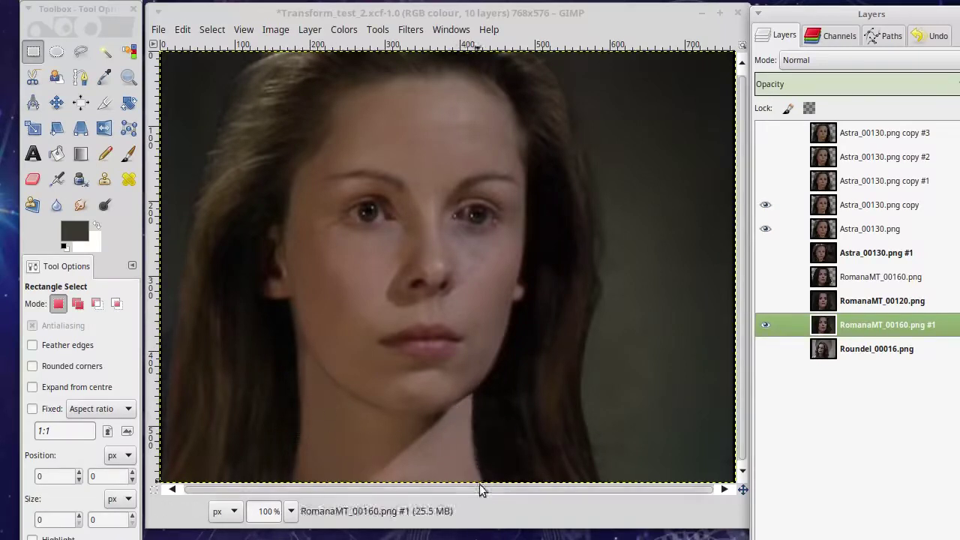
{"action": "left_click", "coordinate": [768, 227]}
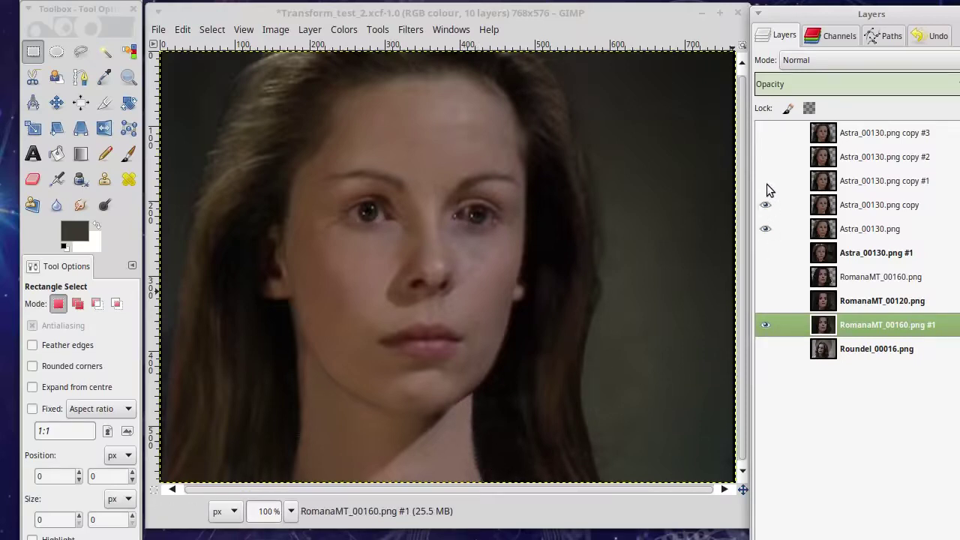
{"action": "left_click", "coordinate": [766, 183]}
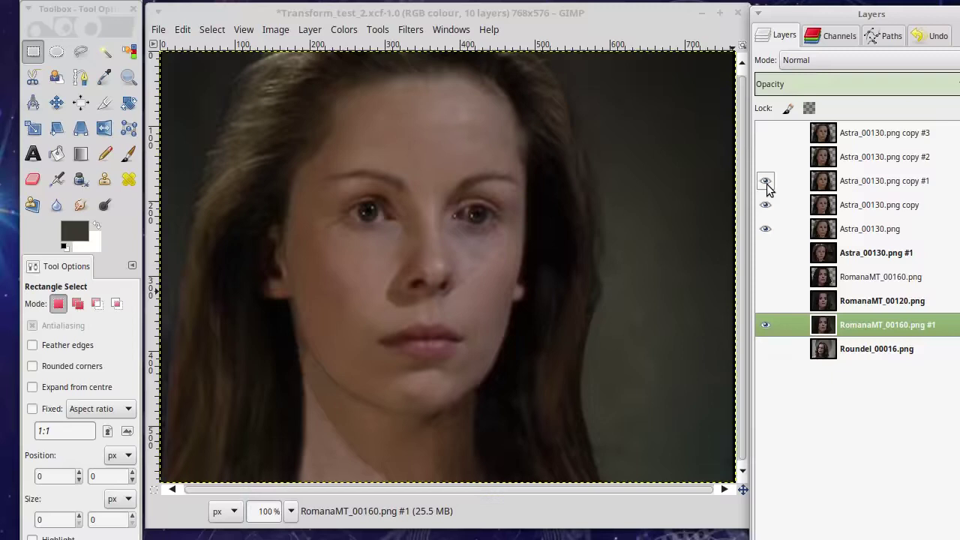
{"action": "left_click", "coordinate": [765, 184]}
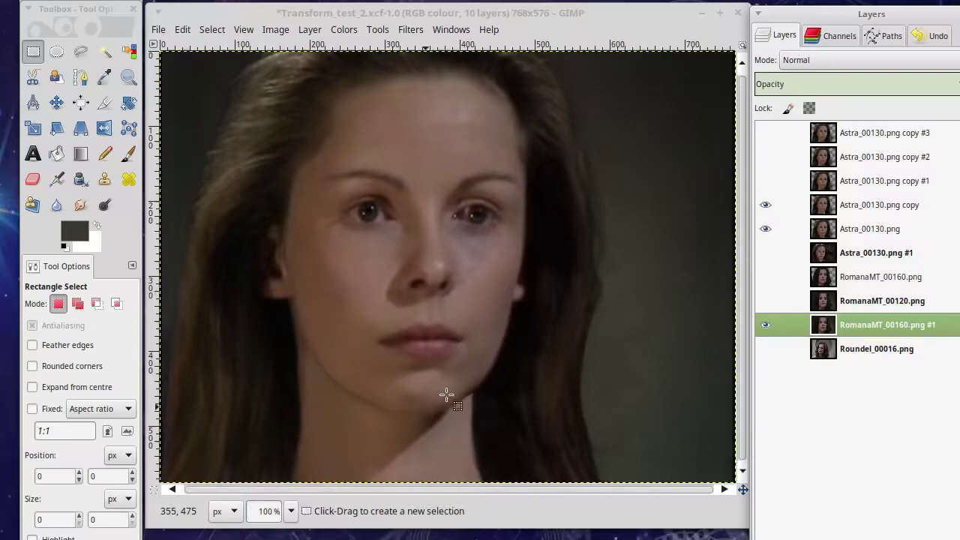
{"action": "left_click", "coordinate": [766, 229]}
{"action": "left_click", "coordinate": [766, 205]}
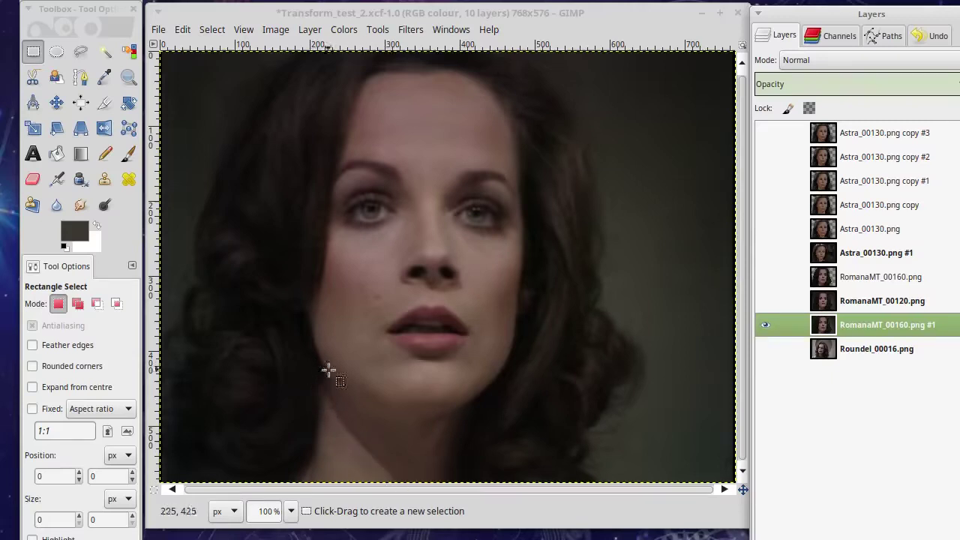
Step: Compare the retouching stages Astra_00130.png copy, copy #1 and copy #2 by showing them one after another over RomanaMT_00160.png #1
{"action": "left_click", "coordinate": [766, 204]}
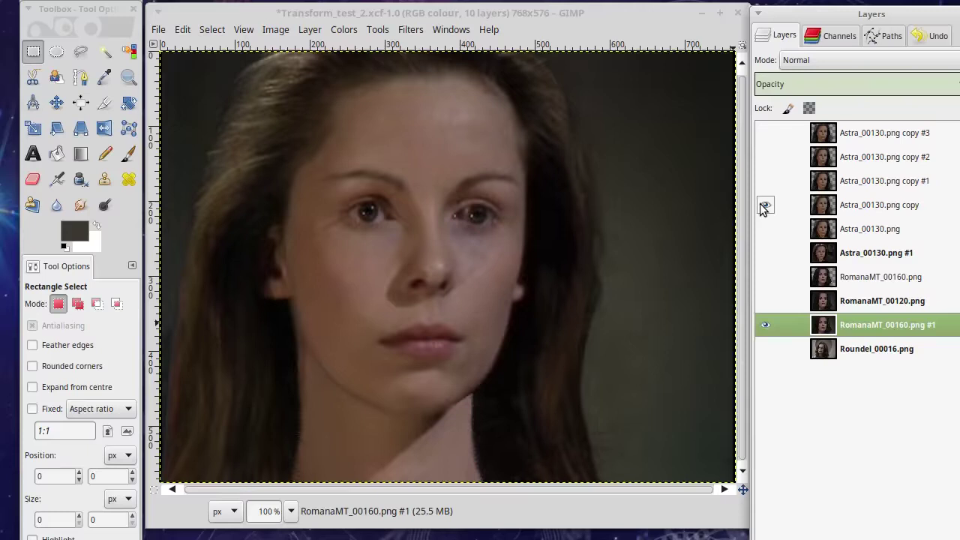
{"action": "left_click", "coordinate": [765, 181]}
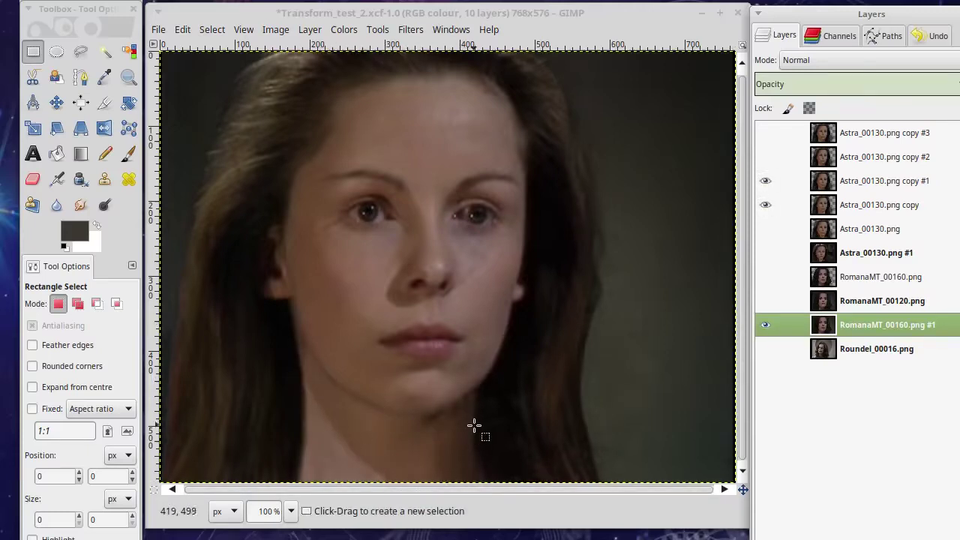
{"action": "left_click", "coordinate": [765, 156]}
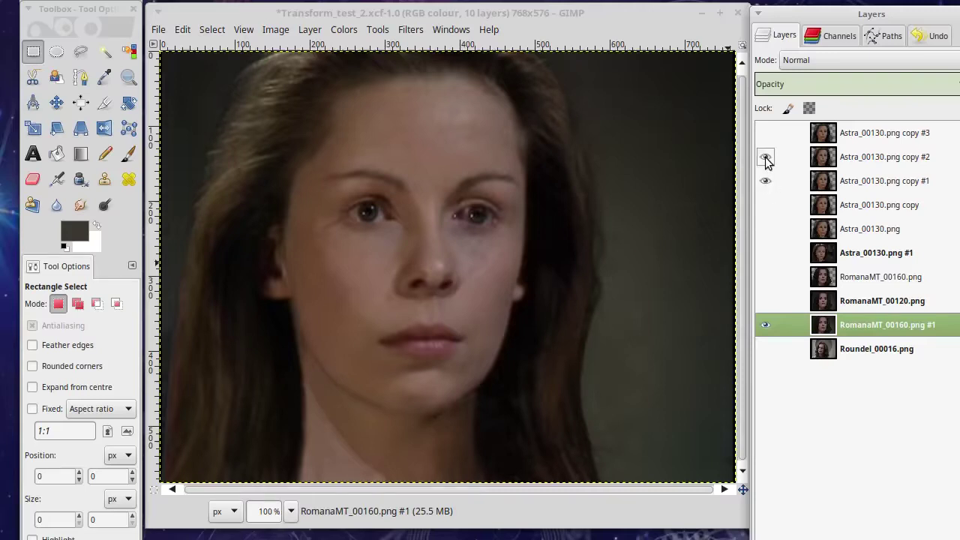
{"action": "left_click", "coordinate": [765, 157]}
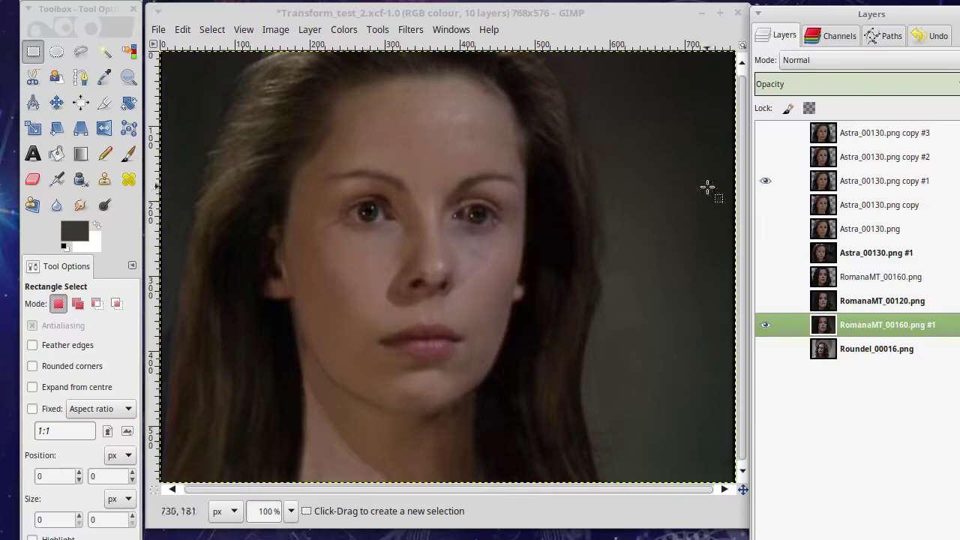
{"action": "left_click", "coordinate": [765, 157]}
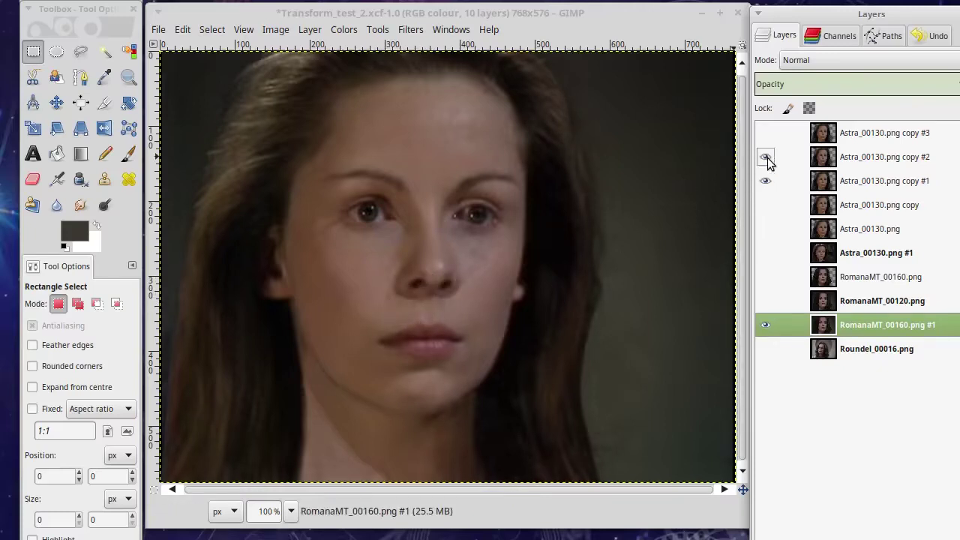
{"action": "left_click", "coordinate": [765, 181]}
{"action": "left_click", "coordinate": [765, 156]}
{"action": "left_click", "coordinate": [765, 156]}
{"action": "left_click", "coordinate": [765, 157]}
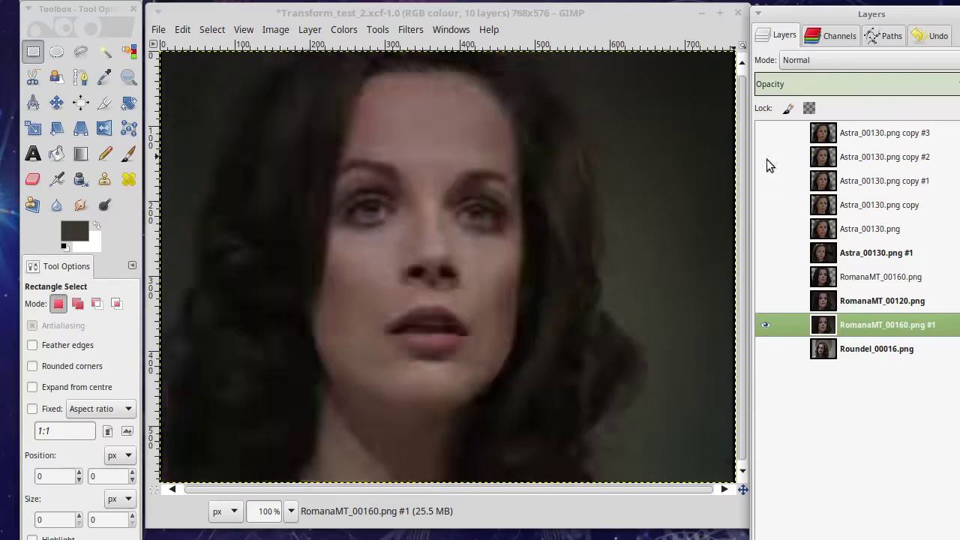
{"action": "left_click", "coordinate": [766, 158]}
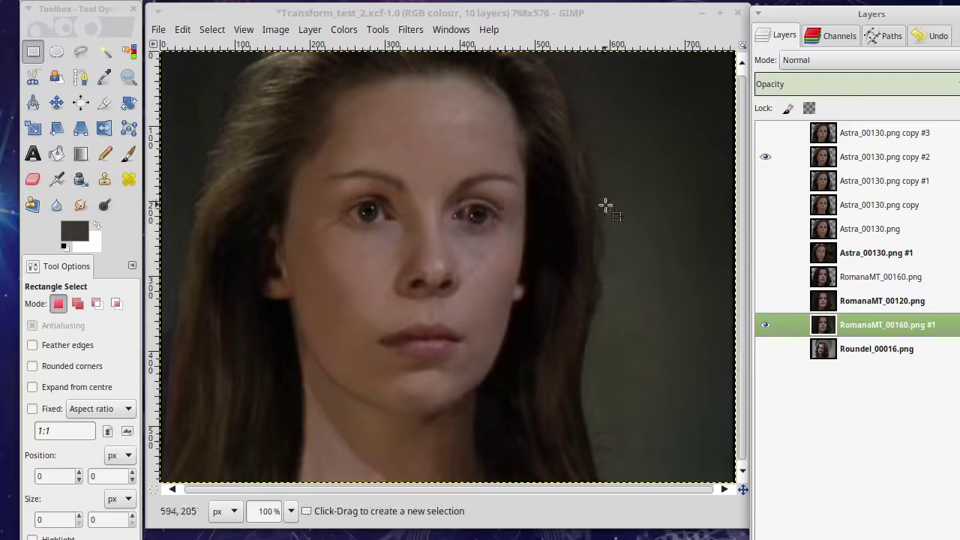
Step: Show RomanaMT_00120.png in place of RomanaMT_00160.png #1 and Astra_00130.png copy #3 in place of copy #2
{"action": "left_click", "coordinate": [769, 322]}
{"action": "left_click", "coordinate": [766, 301]}
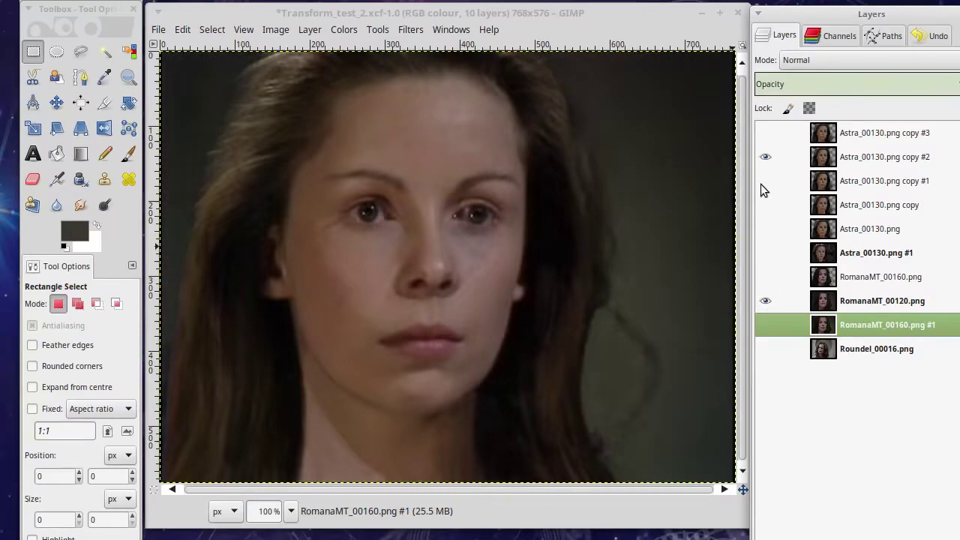
{"action": "left_click", "coordinate": [767, 158]}
{"action": "left_click", "coordinate": [765, 135]}
{"action": "left_click", "coordinate": [766, 136]}
{"action": "left_click", "coordinate": [765, 136]}
{"action": "left_click", "coordinate": [765, 136]}
{"action": "left_click", "coordinate": [765, 136]}
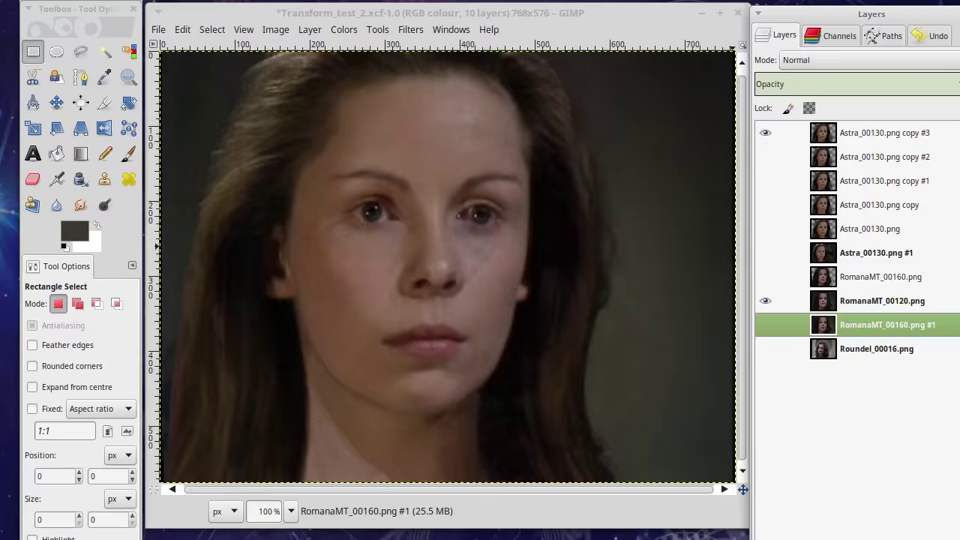
Step: Minimise GIMP, switch to gtkmorph, and spread out its input image 1, resulting image and magnified preview windows
{"action": "left_click", "coordinate": [702, 13]}
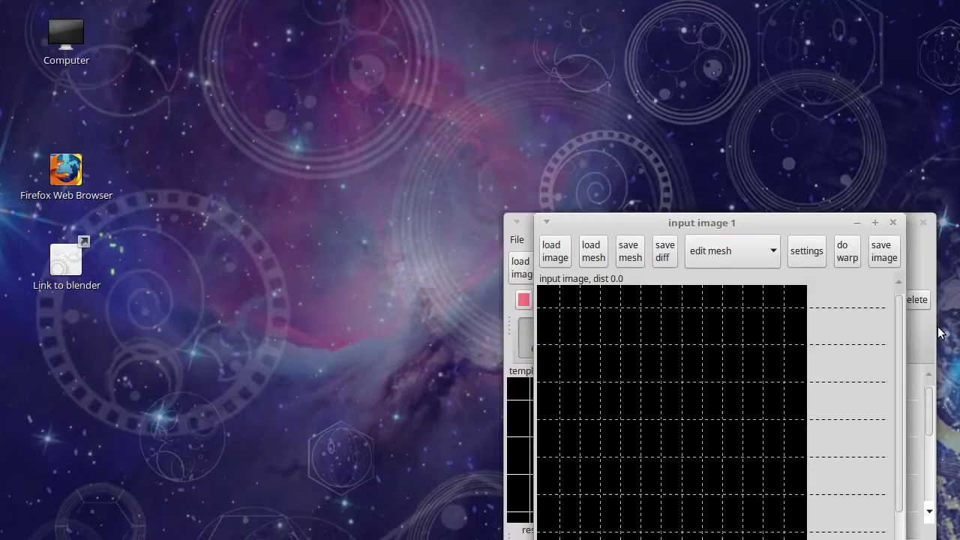
{"action": "left_click_drag", "start_coordinate": [730, 223], "coordinate": [213, 17]}
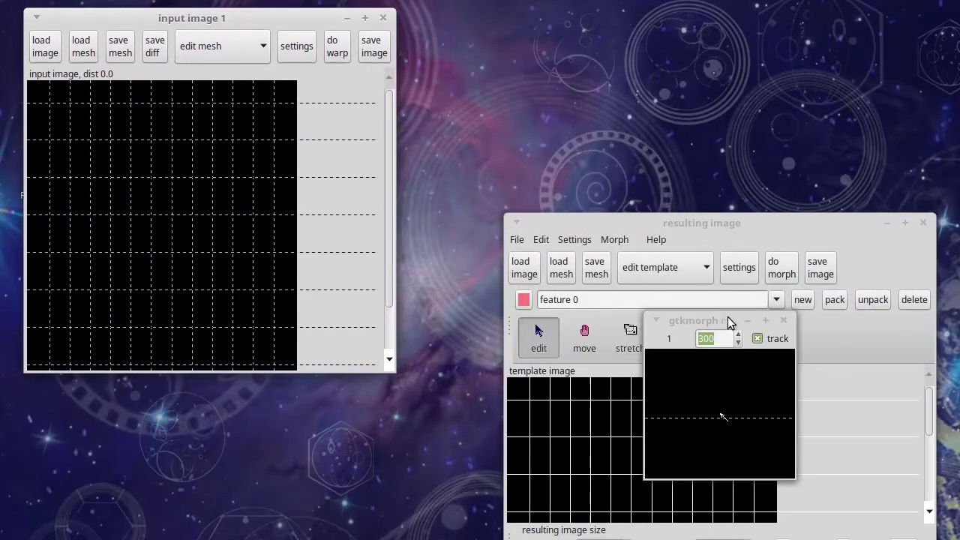
{"action": "left_click_drag", "start_coordinate": [728, 321], "coordinate": [959, 26]}
{"action": "left_click_drag", "start_coordinate": [787, 225], "coordinate": [691, 47]}
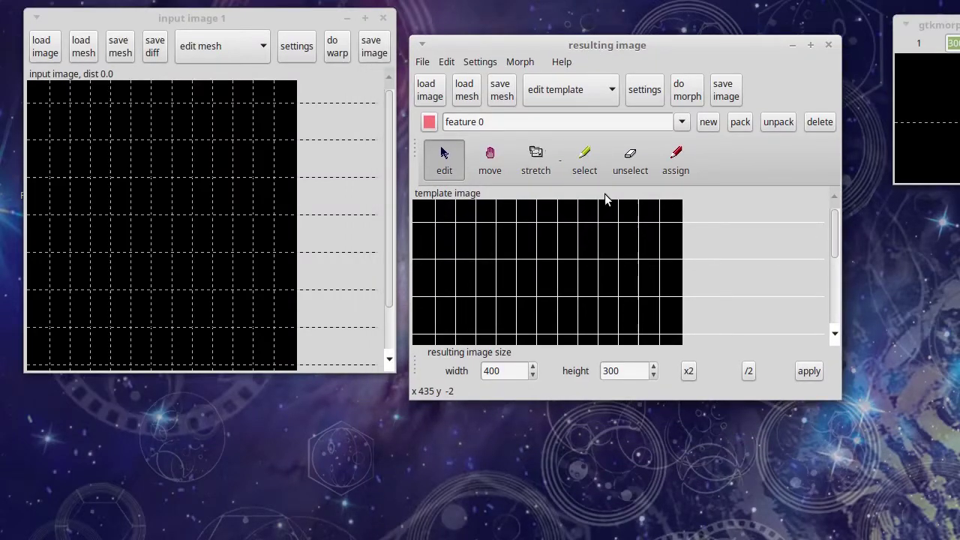
Step: Set the resulting image size to 768 wide by 576 high and apply it
{"action": "double_click", "coordinate": [511, 373]}
{"action": "type", "text": "5"}
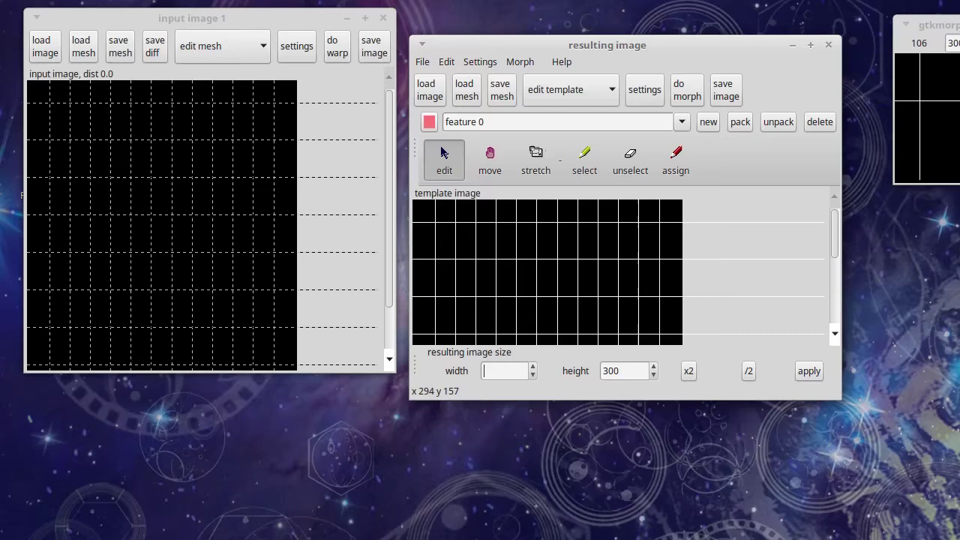
{"action": "double_click", "coordinate": [609, 367]}
{"action": "type", "text": "576"}
{"action": "left_click", "coordinate": [808, 371]}
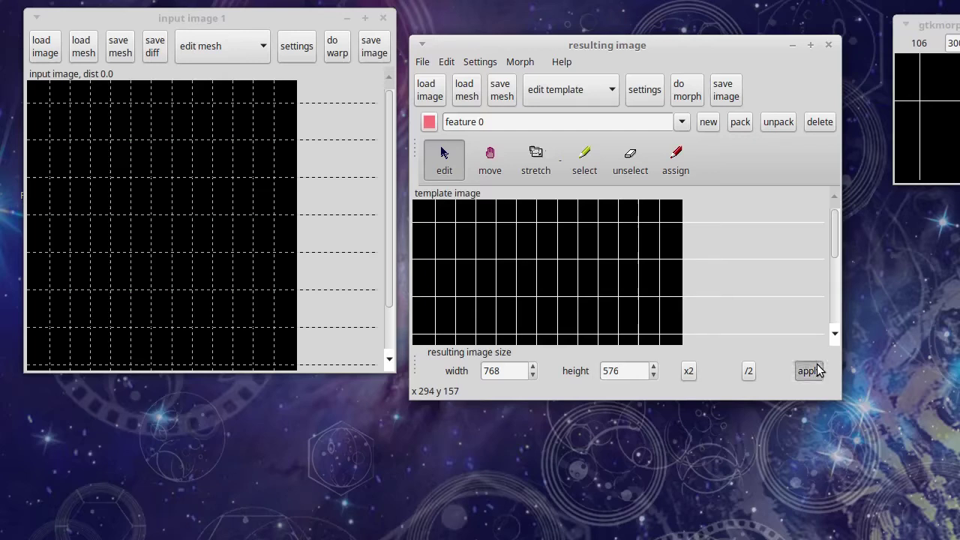
Step: Load Romana_start_morph_120.png from the FanEdits folder as input image 1 and enlarge its window to show the whole image width
{"action": "left_click", "coordinate": [51, 58]}
{"action": "double_click", "coordinate": [678, 339]}
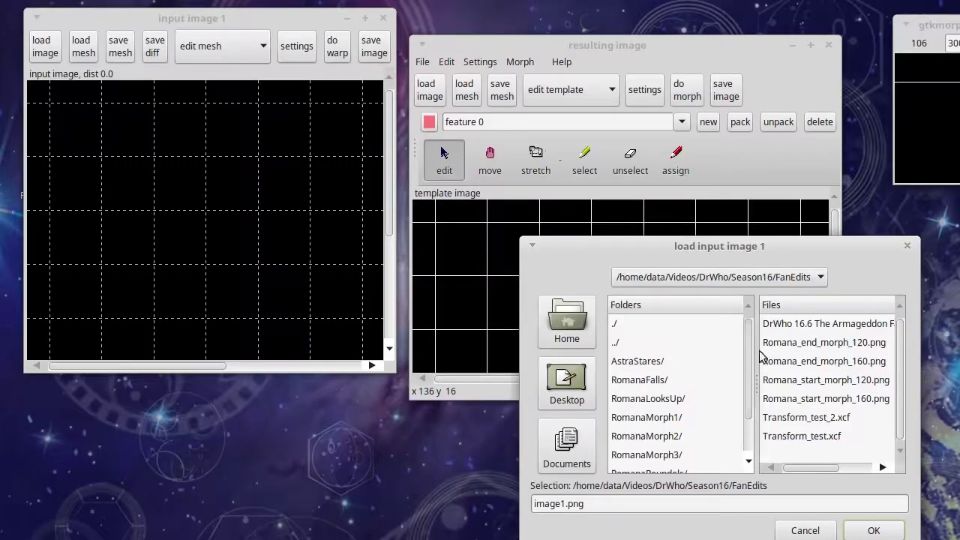
{"action": "left_click", "coordinate": [853, 382]}
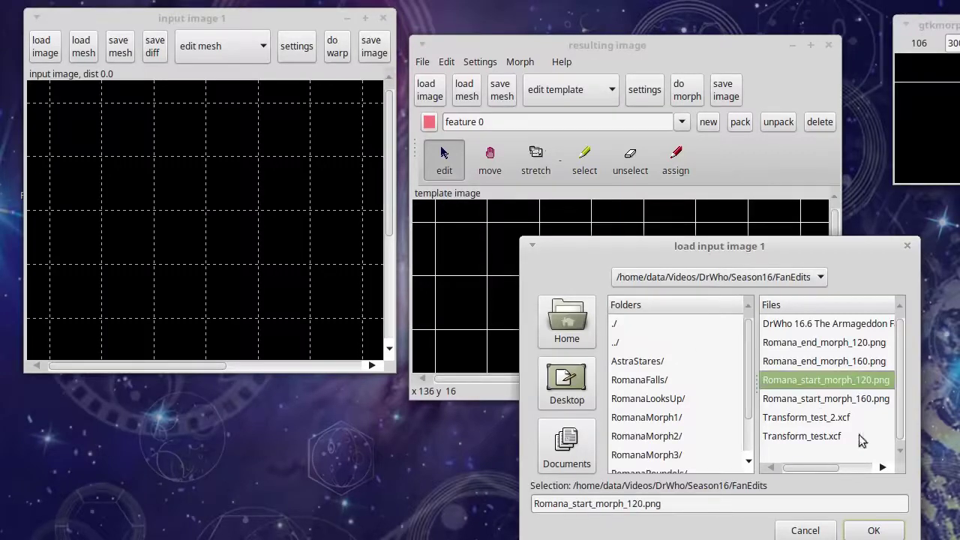
{"action": "left_click", "coordinate": [874, 527]}
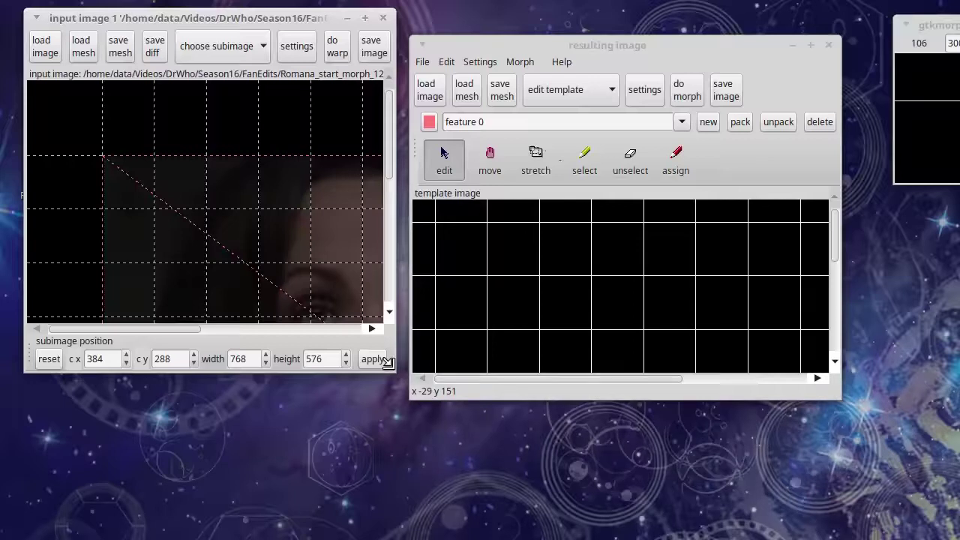
{"action": "left_click_drag", "start_coordinate": [388, 362], "coordinate": [766, 496]}
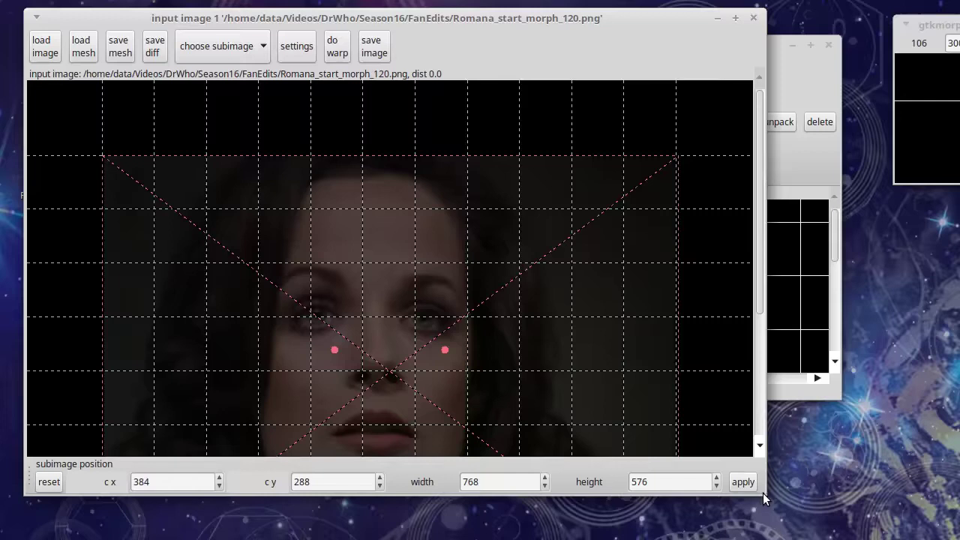
Step: Add a second input image to the morph and move its window clear of the resulting image's toolbar
{"action": "left_click", "coordinate": [775, 54]}
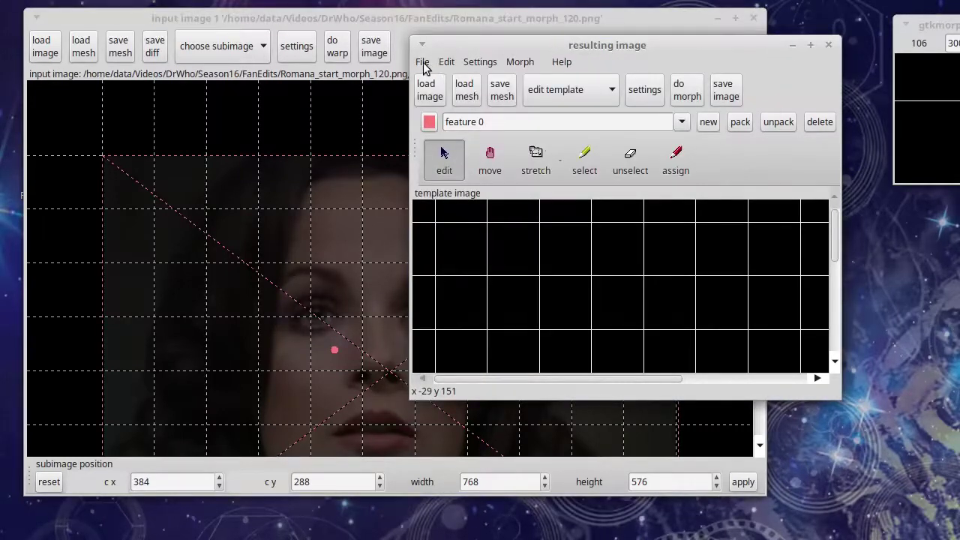
{"action": "left_click", "coordinate": [424, 63]}
{"action": "left_click", "coordinate": [431, 124]}
{"action": "left_click_drag", "start_coordinate": [664, 227], "coordinate": [263, 15]}
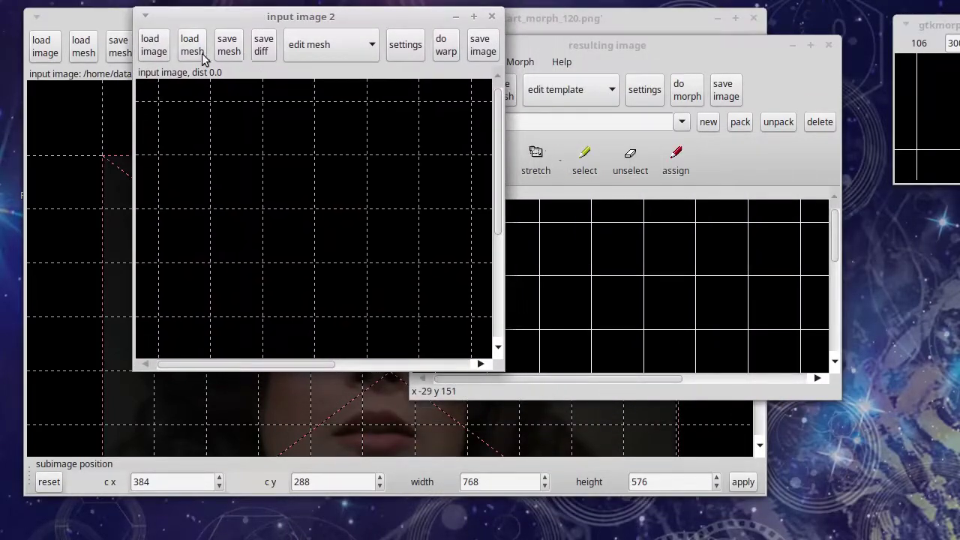
Step: Load Romana_end_morph_120.png from the FanEdits folder as input image 2
{"action": "left_click", "coordinate": [153, 46]}
{"action": "left_click", "coordinate": [660, 343]}
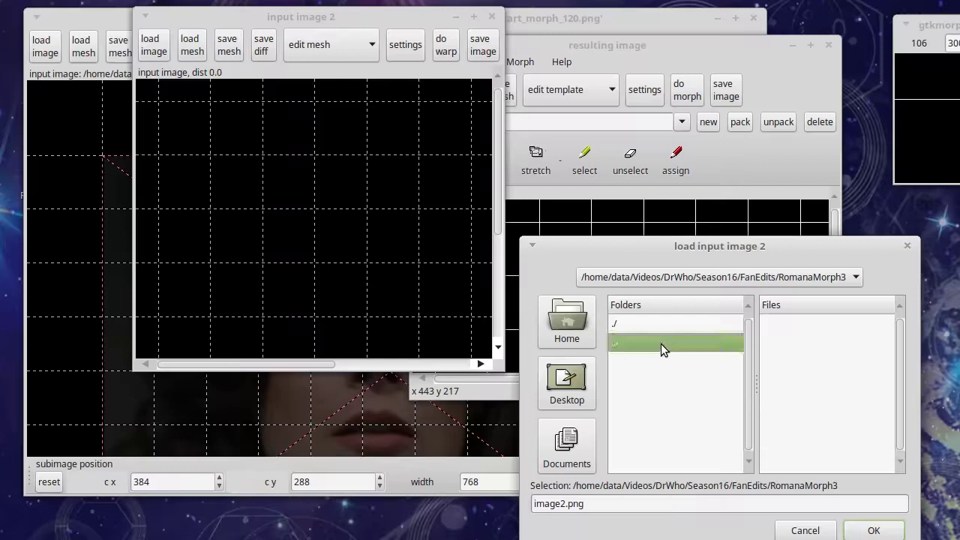
{"action": "double_click", "coordinate": [661, 344]}
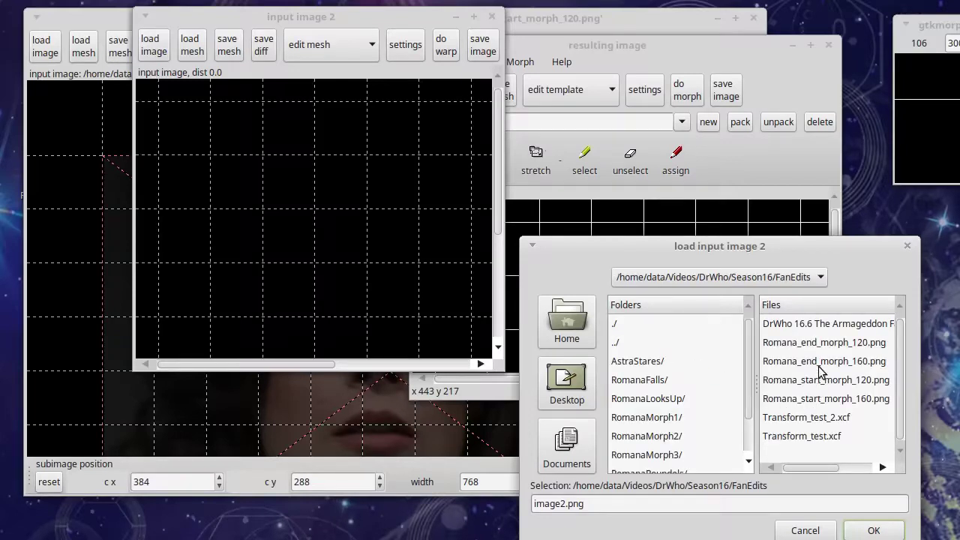
{"action": "left_click", "coordinate": [831, 347]}
{"action": "left_click", "coordinate": [871, 530]}
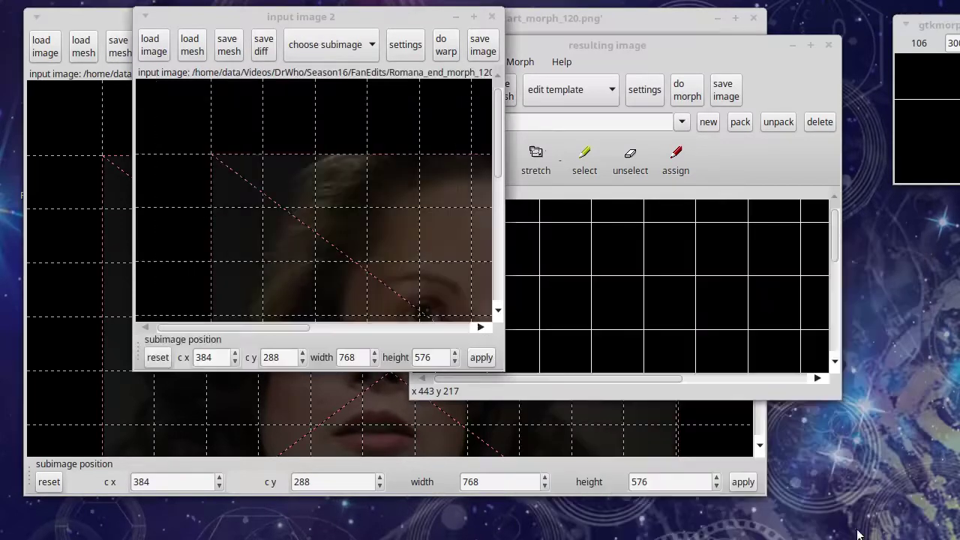
Step: Enlarge the input image 2 window to show the whole image width, and shift it so input image 1 stays reachable
{"action": "left_click_drag", "start_coordinate": [499, 363], "coordinate": [801, 442]}
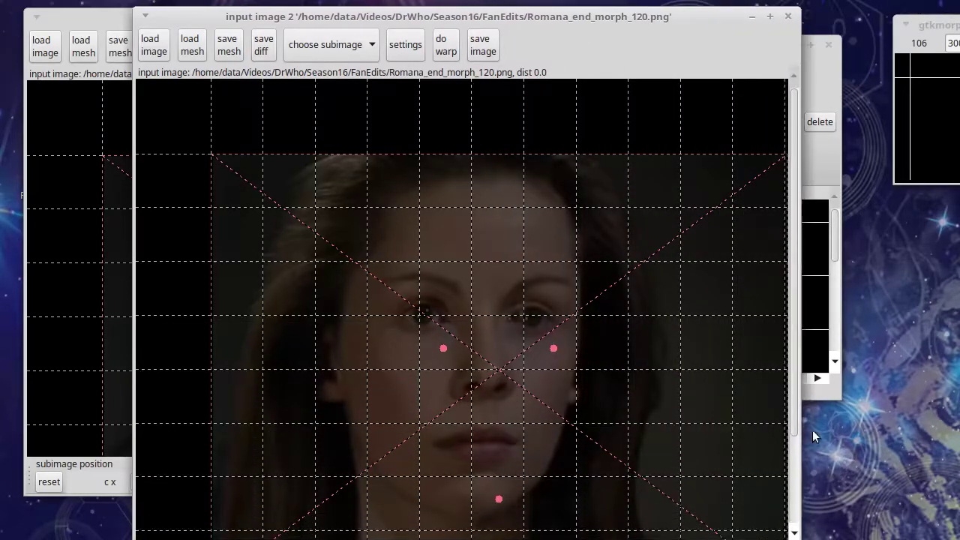
{"action": "left_click_drag", "start_coordinate": [797, 398], "coordinate": [785, 423]}
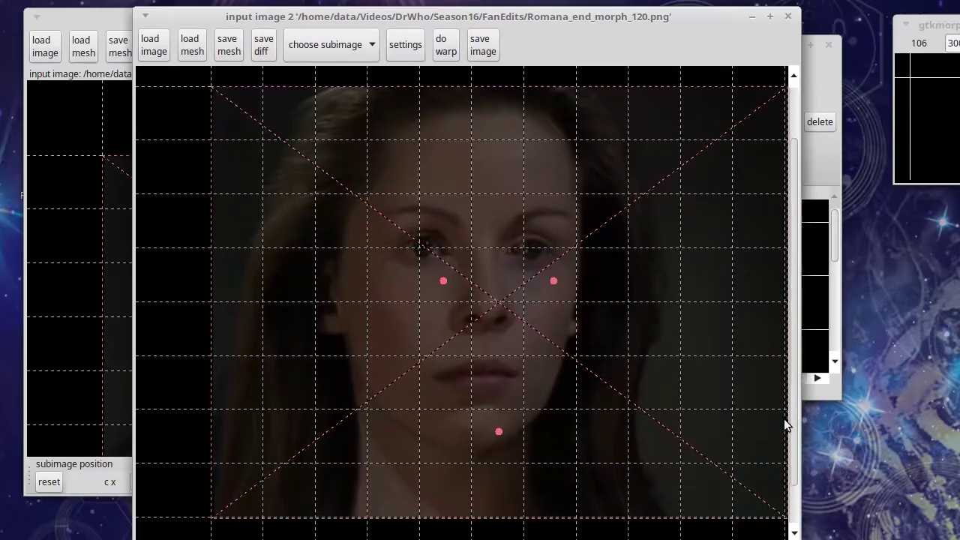
{"action": "left_click_drag", "start_coordinate": [515, 20], "coordinate": [546, 19]}
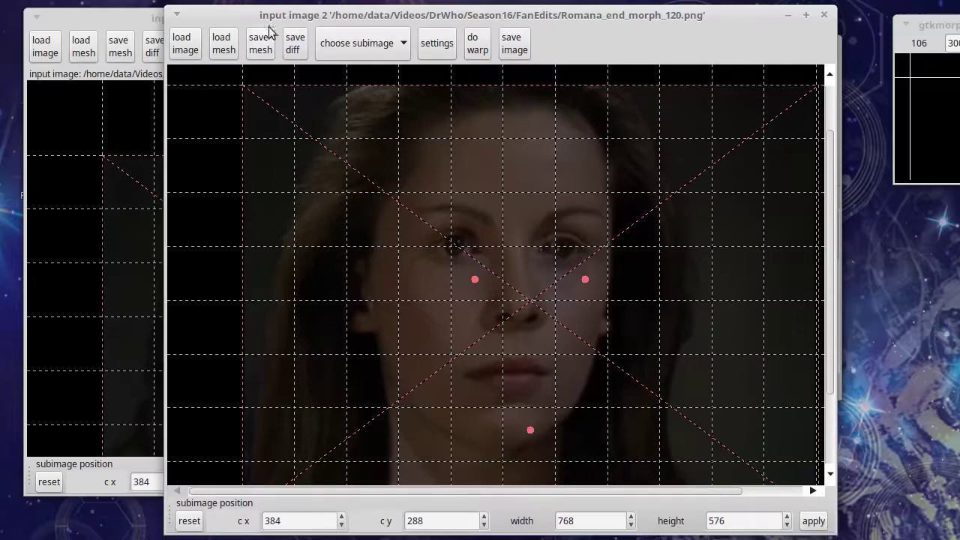
Step: Compare the position of the two faces by alternating between the input image 1 and input image 2 windows at matching heights
{"action": "left_click", "coordinate": [126, 19]}
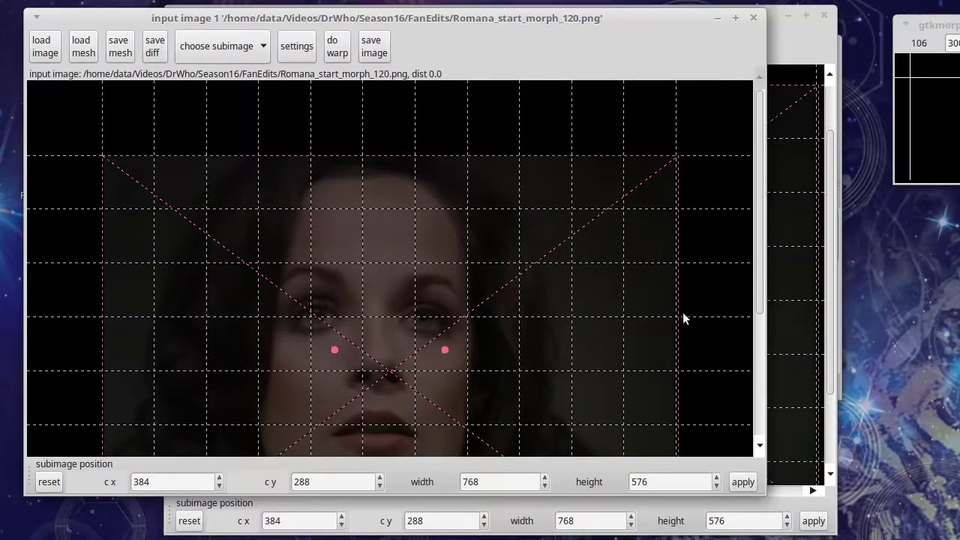
{"action": "left_click_drag", "start_coordinate": [758, 243], "coordinate": [762, 285]}
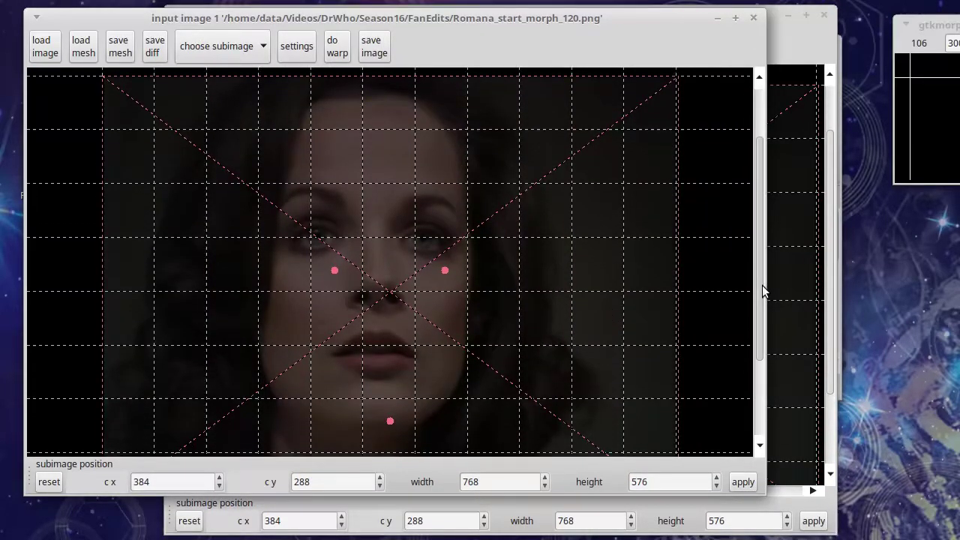
{"action": "left_click", "coordinate": [786, 48]}
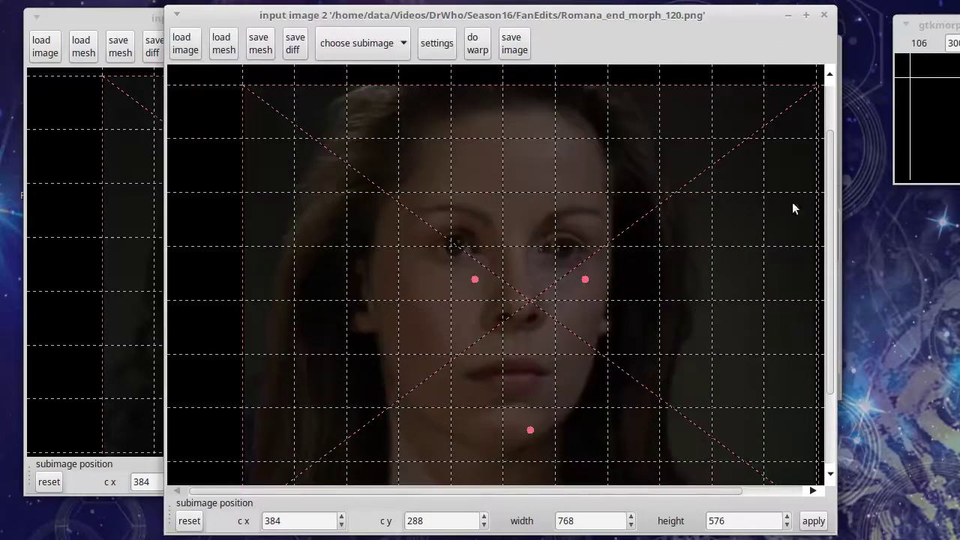
{"action": "left_click_drag", "start_coordinate": [831, 154], "coordinate": [832, 162]}
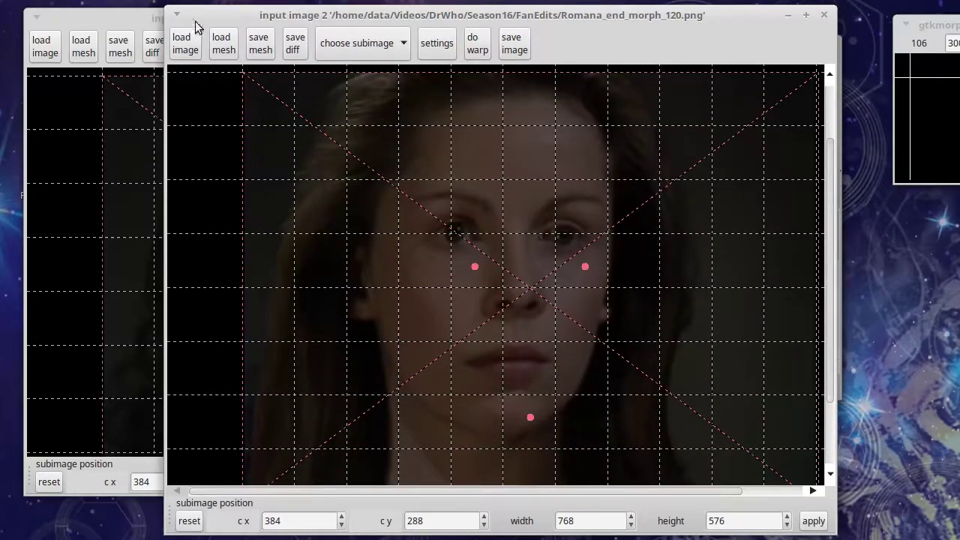
{"action": "left_click", "coordinate": [121, 23]}
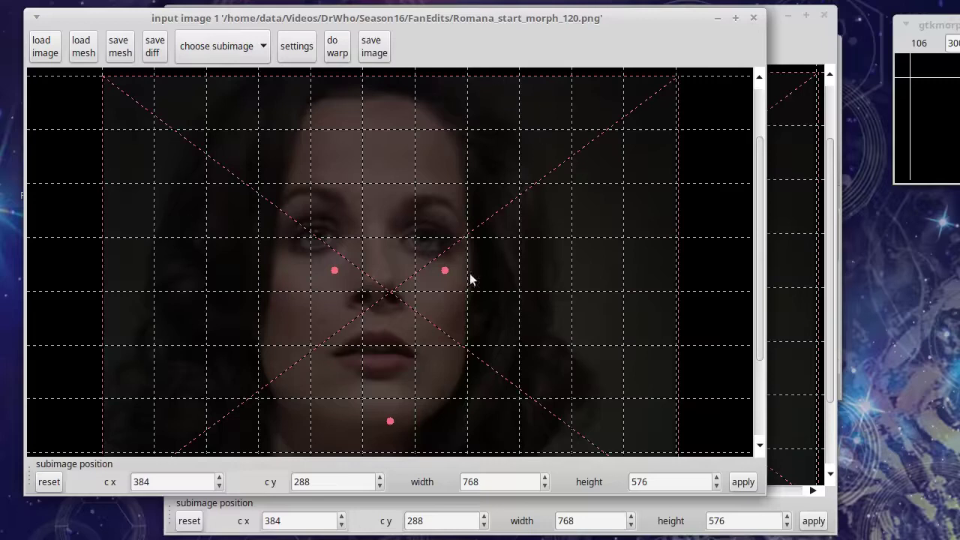
Step: Bring the magnified preview window closer to the images and apply the subimage position of both input images
{"action": "left_click_drag", "start_coordinate": [956, 23], "coordinate": [731, 36]}
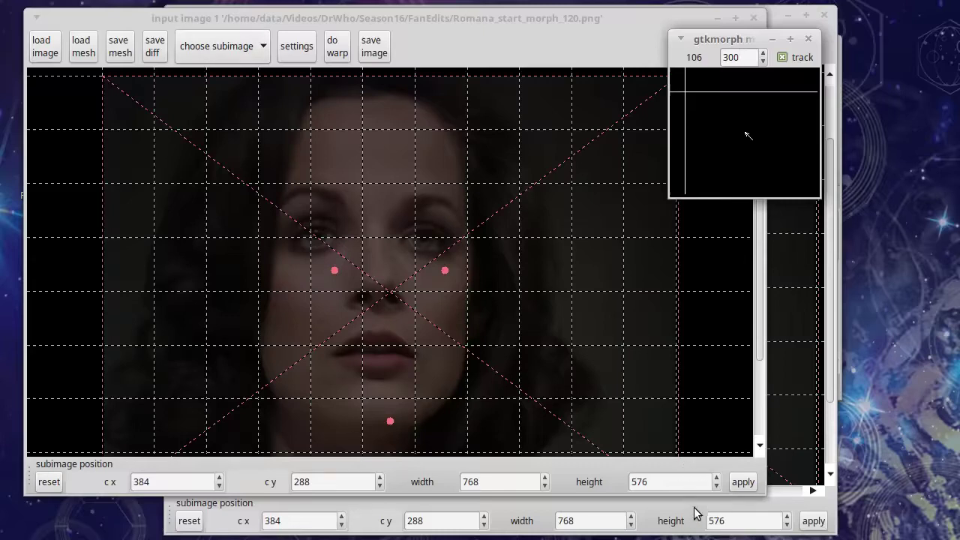
{"action": "left_click", "coordinate": [732, 481]}
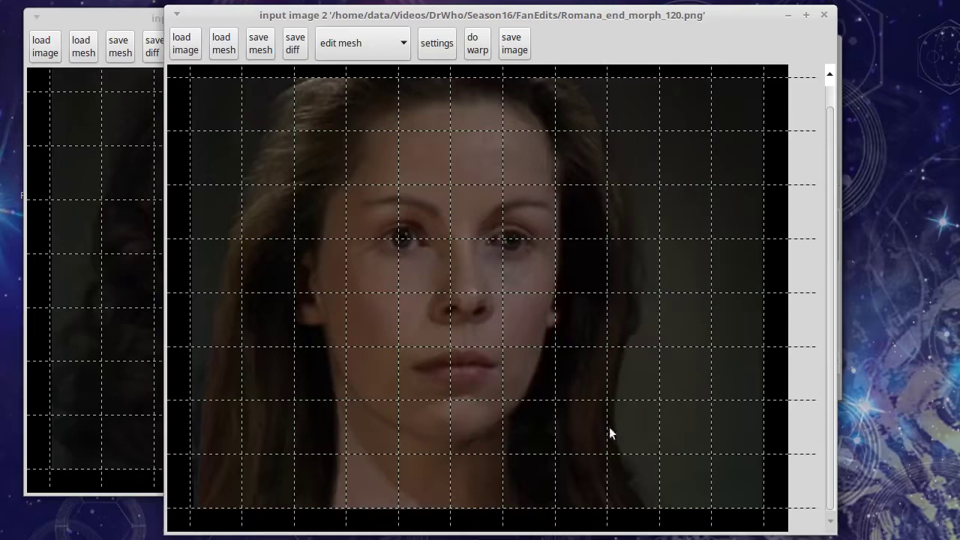
Step: In input image 1, place mesh points on the pupils of both eyes
{"action": "left_click", "coordinate": [133, 31]}
{"action": "left_click", "coordinate": [263, 199]}
{"action": "left_click", "coordinate": [368, 199]}
{"action": "left_click_drag", "start_coordinate": [367, 202], "coordinate": [371, 203]}
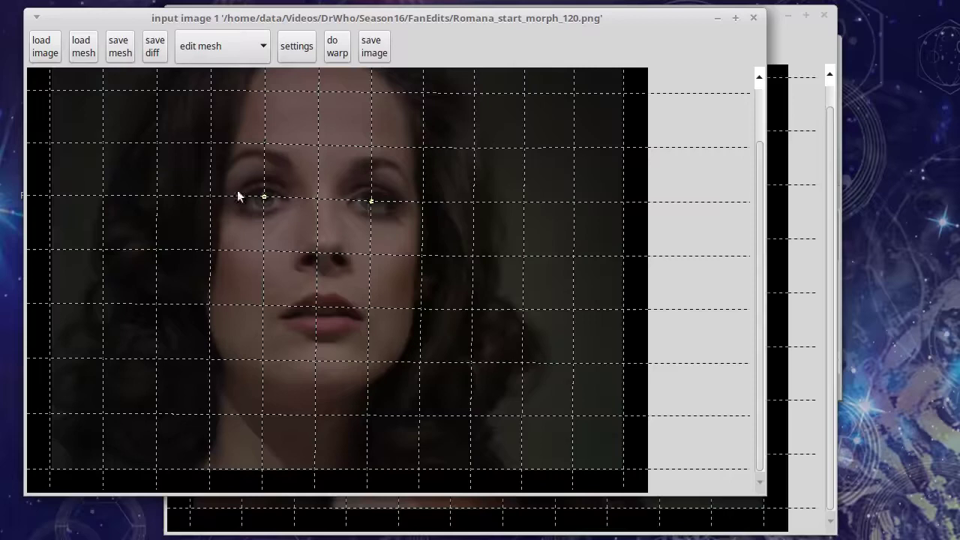
{"action": "left_click", "coordinate": [265, 199]}
Step: Align input image 1's central mesh points with the nose tip, the upper and lower lip edges, and the bottom of the chin
{"action": "left_click_drag", "start_coordinate": [347, 264], "coordinate": [325, 255]}
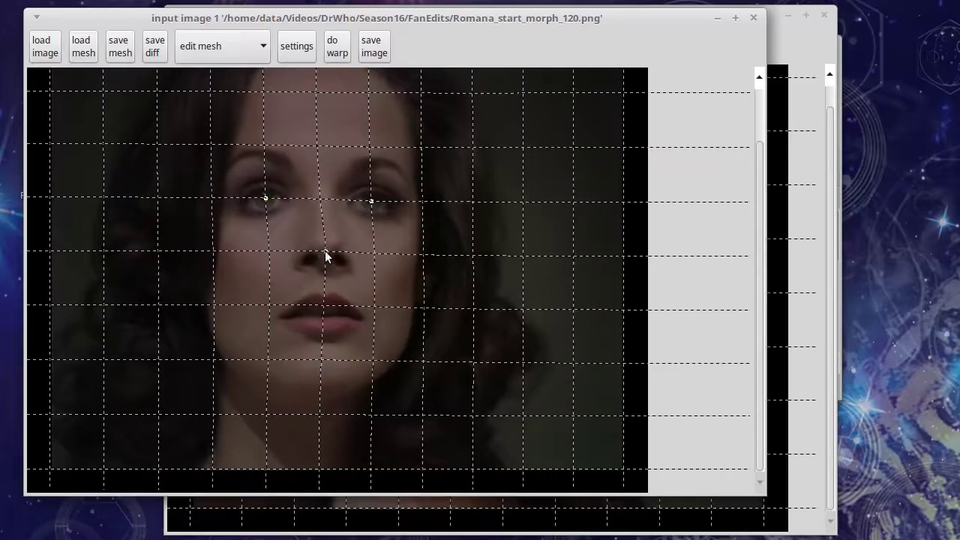
{"action": "left_click", "coordinate": [325, 306]}
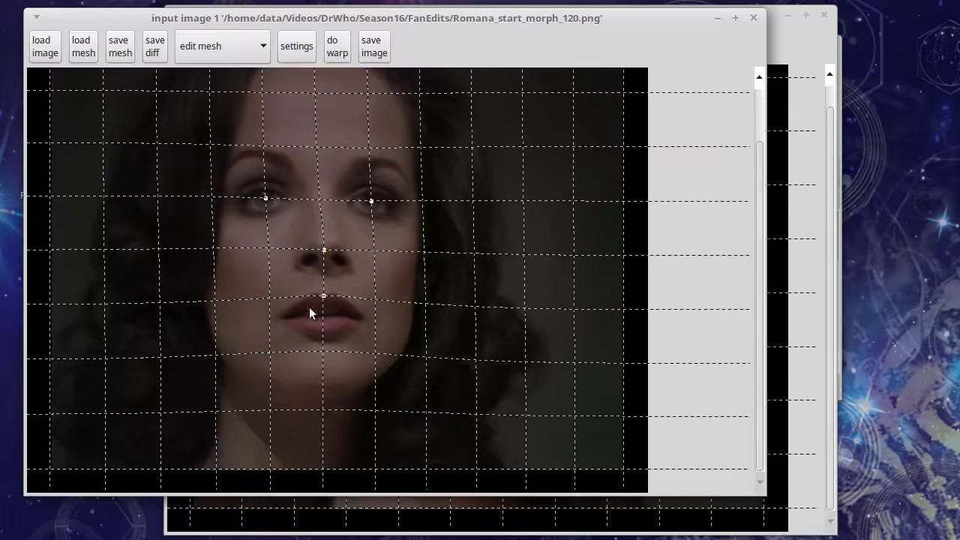
{"action": "left_click_drag", "start_coordinate": [321, 350], "coordinate": [323, 334]}
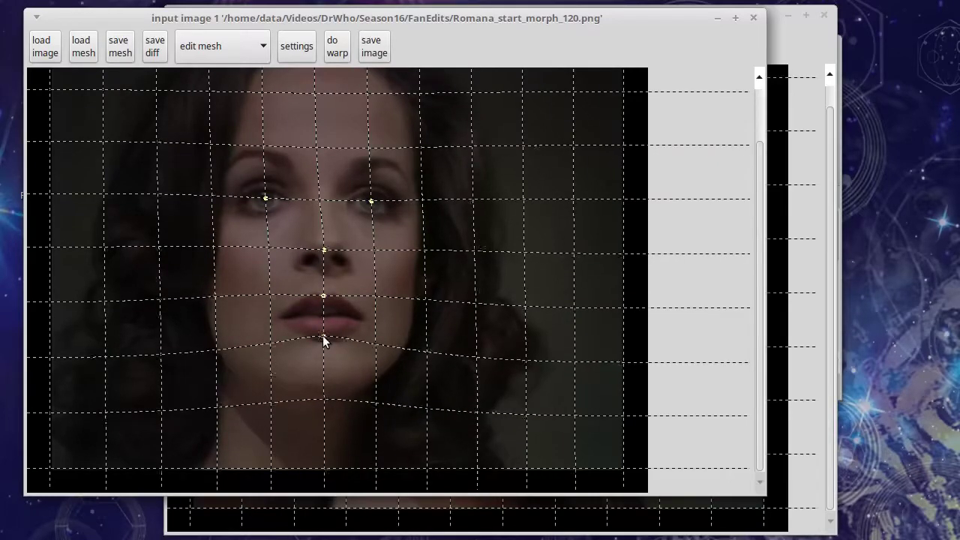
{"action": "left_click_drag", "start_coordinate": [322, 402], "coordinate": [324, 389]}
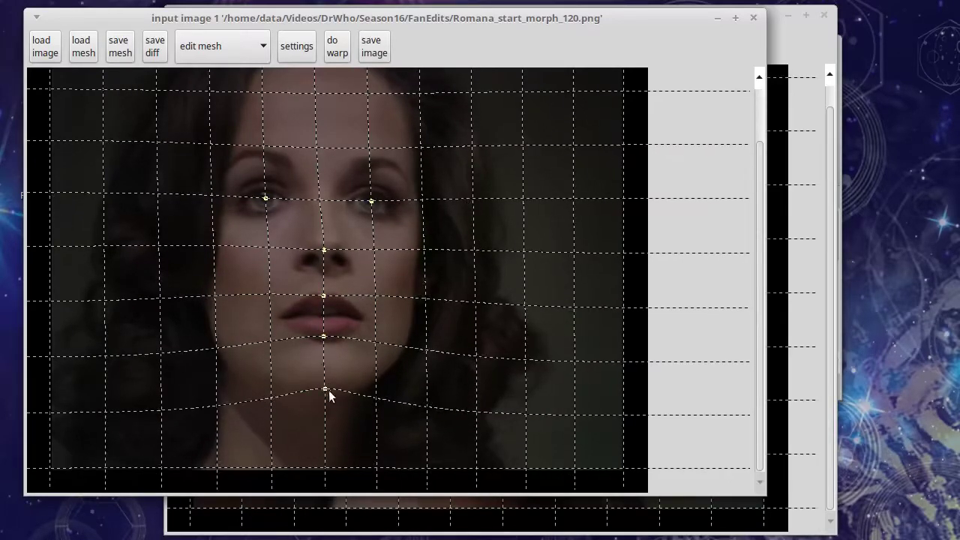
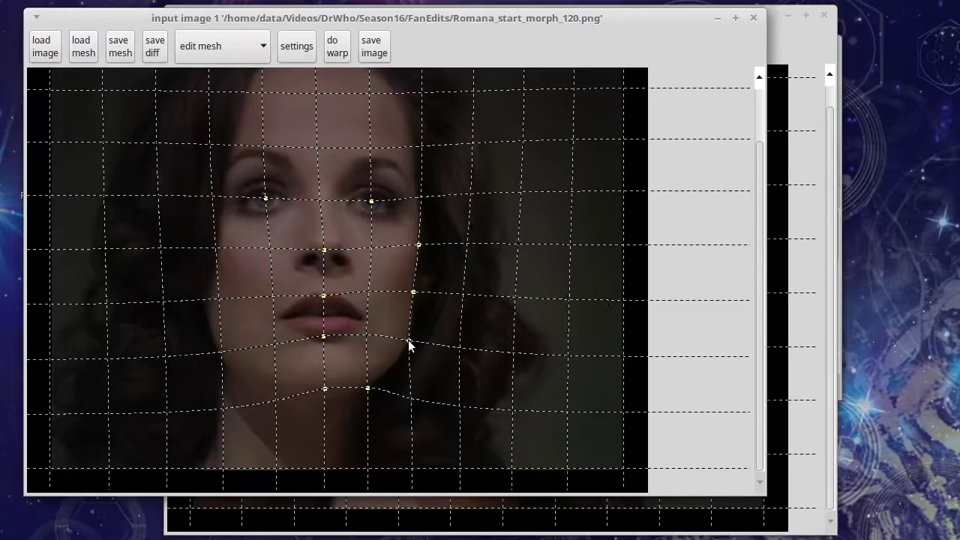
Step: Fit further mesh points in input image 1 to the jawline, the cheek outline up to eye level, and above both eyebrows
{"action": "left_click_drag", "start_coordinate": [267, 393], "coordinate": [268, 389]}
{"action": "left_click_drag", "start_coordinate": [215, 346], "coordinate": [214, 342]}
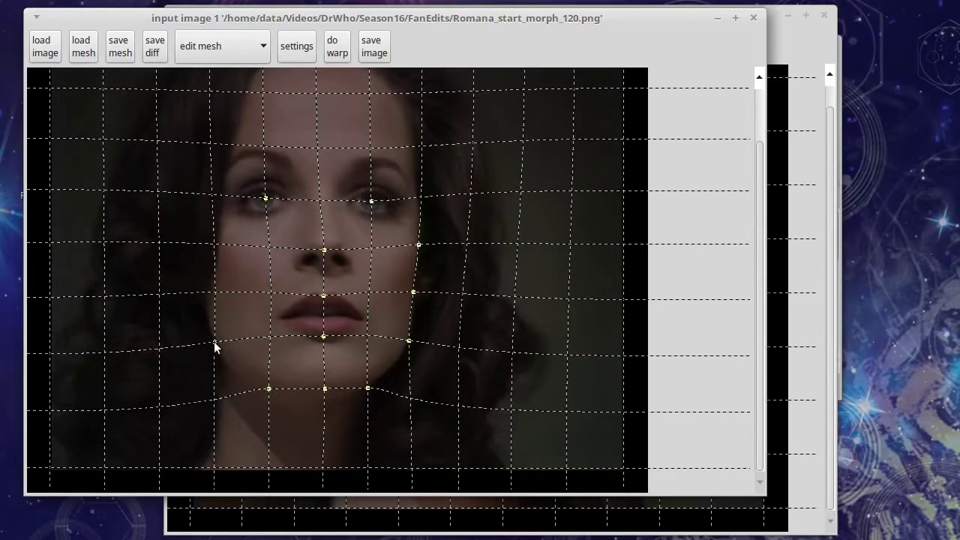
{"action": "left_click", "coordinate": [208, 291]}
{"action": "left_click_drag", "start_coordinate": [209, 293], "coordinate": [208, 296]}
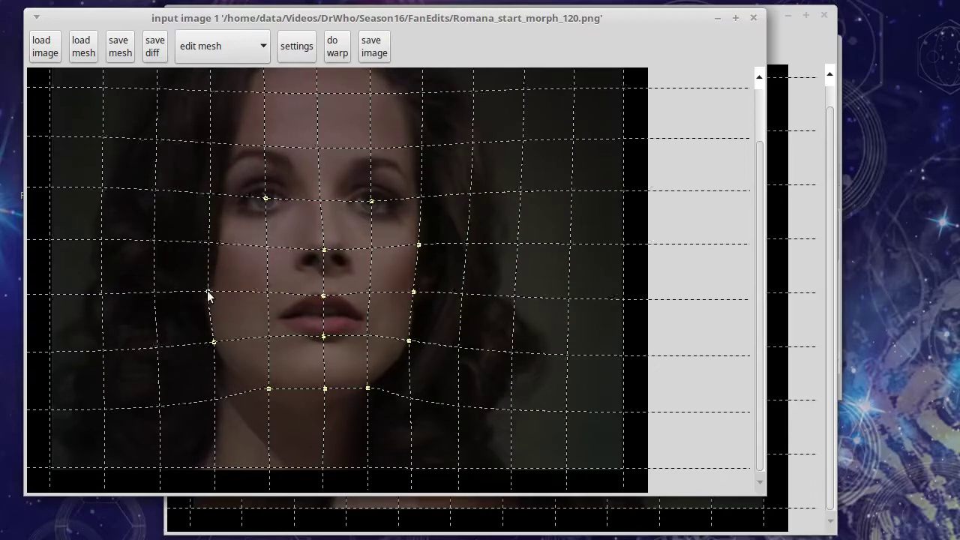
{"action": "left_click_drag", "start_coordinate": [212, 247], "coordinate": [215, 248]}
{"action": "left_click_drag", "start_coordinate": [213, 198], "coordinate": [220, 194]}
{"action": "left_click_drag", "start_coordinate": [267, 149], "coordinate": [264, 150]}
{"action": "left_click_drag", "start_coordinate": [371, 154], "coordinate": [373, 158]}
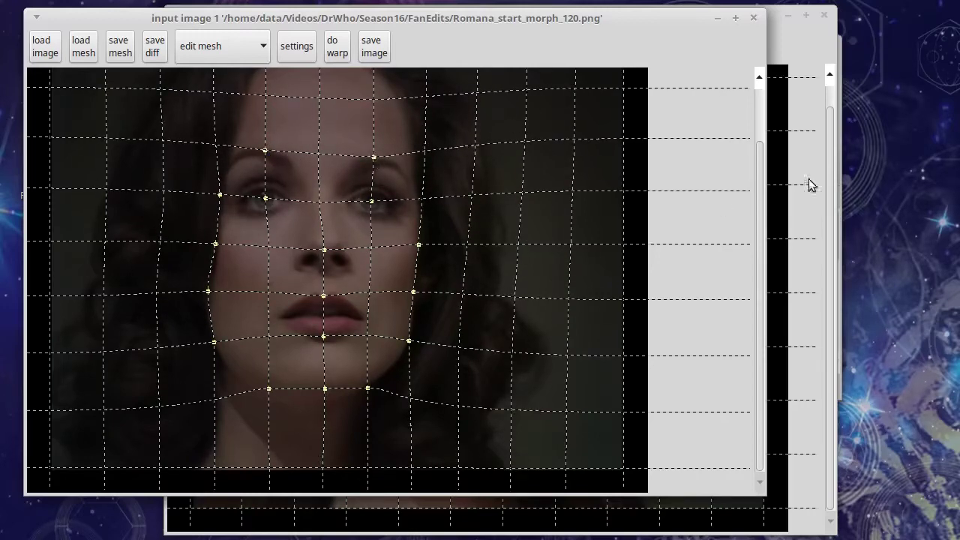
Step: Arrange the two input image windows side by side so both faces and their mesh points are visible
{"action": "left_click", "coordinate": [769, 33]}
{"action": "left_click_drag", "start_coordinate": [494, 18], "coordinate": [670, 10]}
{"action": "left_click_drag", "start_coordinate": [281, 18], "coordinate": [112, 21]}
{"action": "left_click_drag", "start_coordinate": [668, 15], "coordinate": [583, 10]}
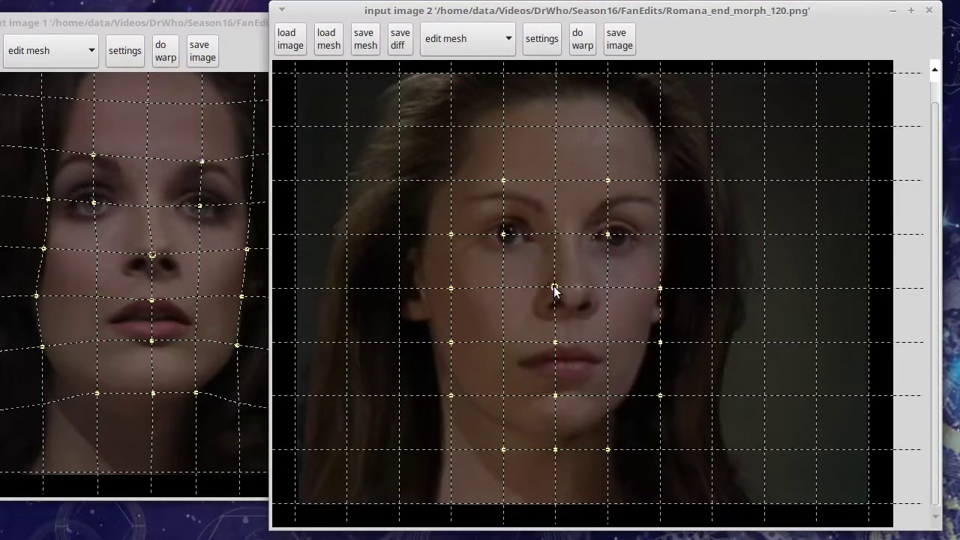
Step: In input image 2, move the matching mesh points onto the nose tip, both pupils, and above both eyebrows
{"action": "left_click_drag", "start_coordinate": [555, 288], "coordinate": [571, 291]}
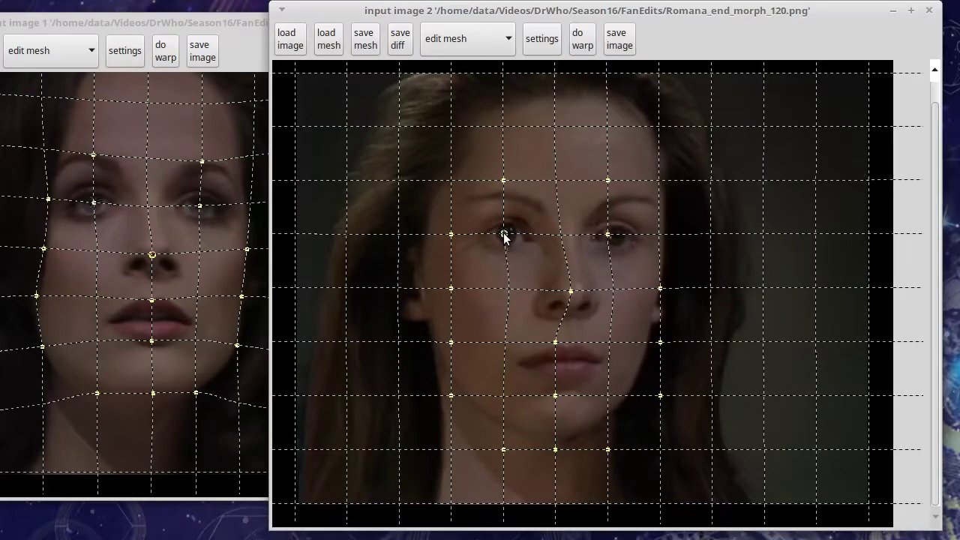
{"action": "left_click_drag", "start_coordinate": [502, 233], "coordinate": [506, 231]}
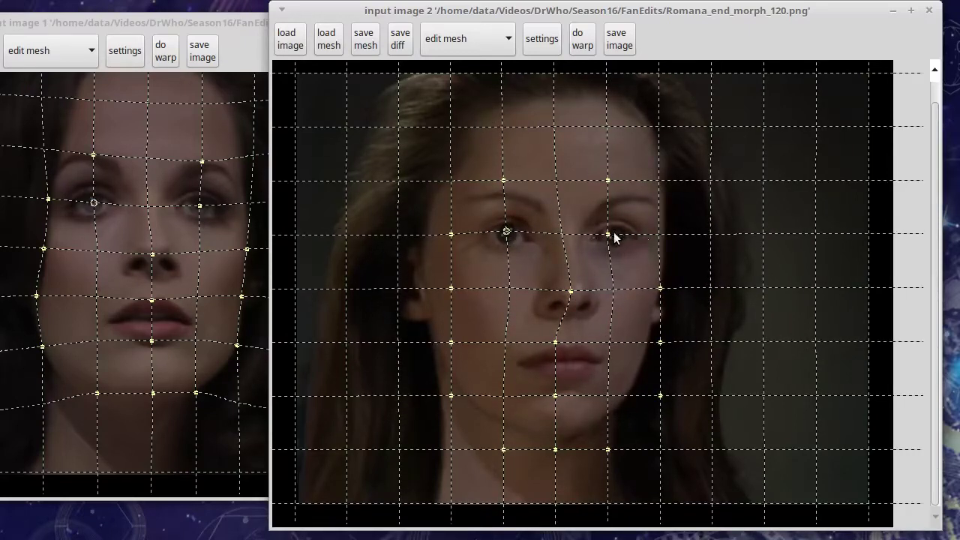
{"action": "left_click_drag", "start_coordinate": [607, 235], "coordinate": [613, 235]}
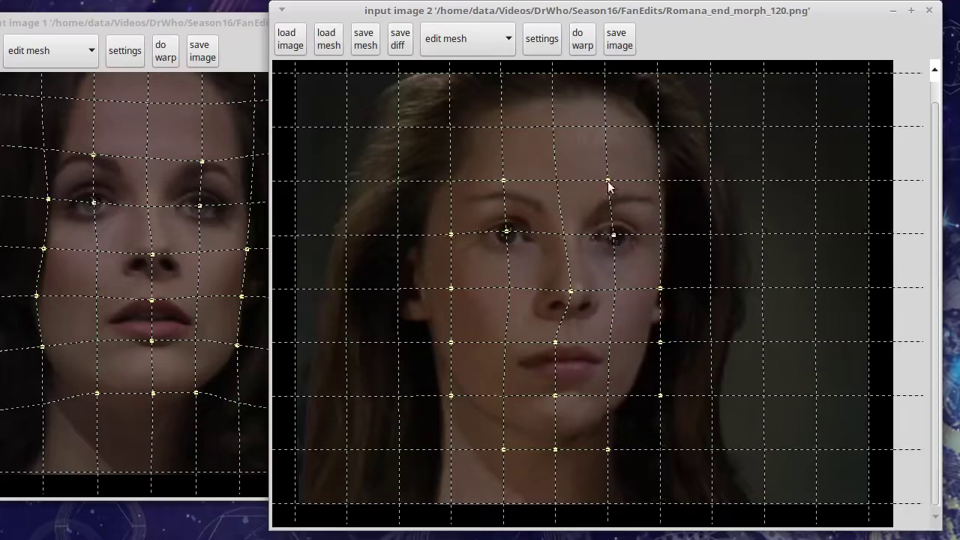
{"action": "left_click_drag", "start_coordinate": [608, 181], "coordinate": [613, 194]}
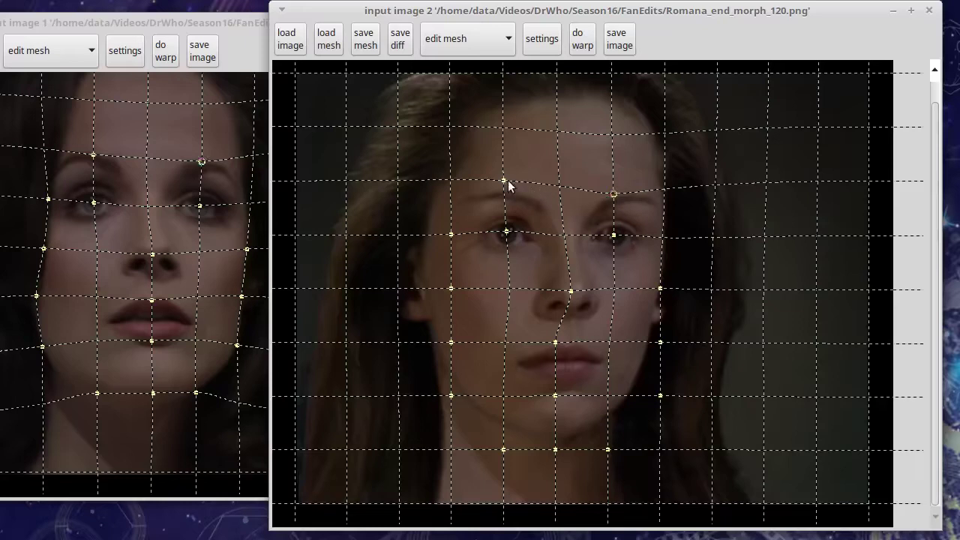
{"action": "left_click_drag", "start_coordinate": [503, 182], "coordinate": [512, 192]}
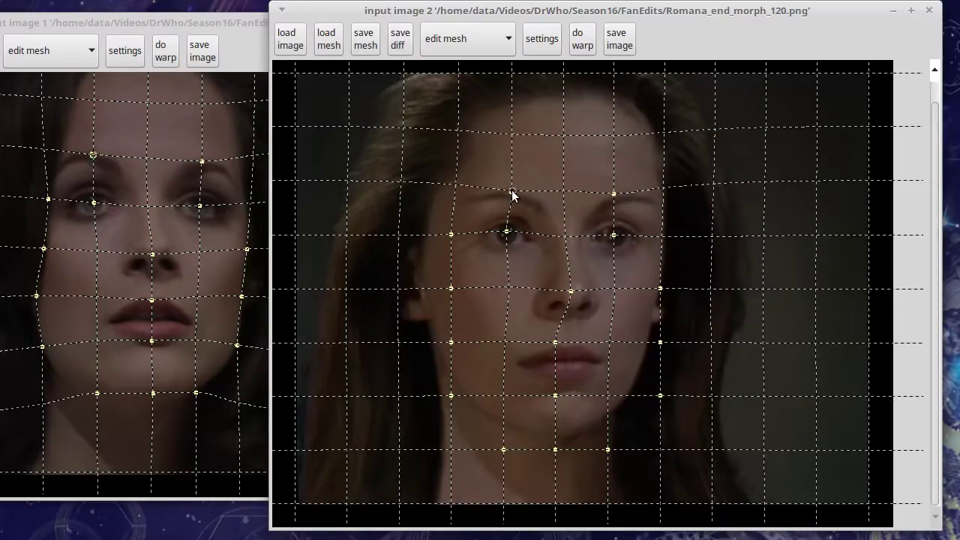
Step: Fit input image 2's mesh points to the face outline below the ear-side cheek, from eye level down to the jaw
{"action": "left_click_drag", "start_coordinate": [450, 237], "coordinate": [447, 235]}
{"action": "left_click_drag", "start_coordinate": [451, 288], "coordinate": [443, 288]}
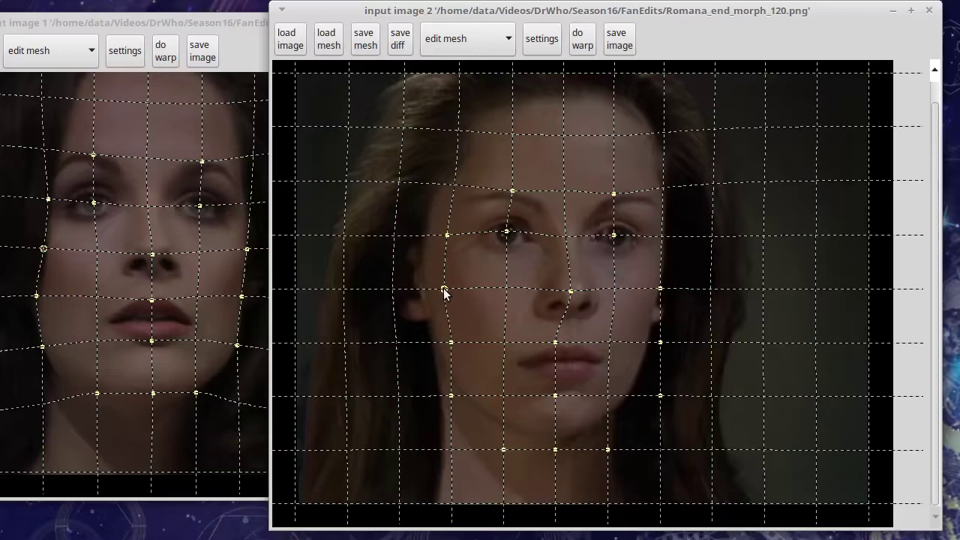
{"action": "left_click_drag", "start_coordinate": [450, 342], "coordinate": [441, 343]}
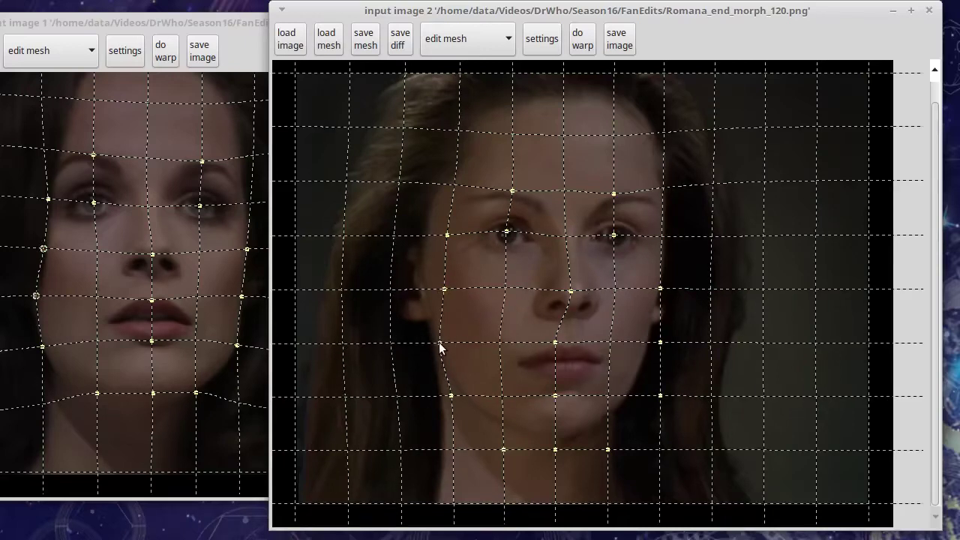
{"action": "left_click_drag", "start_coordinate": [451, 397], "coordinate": [456, 389]}
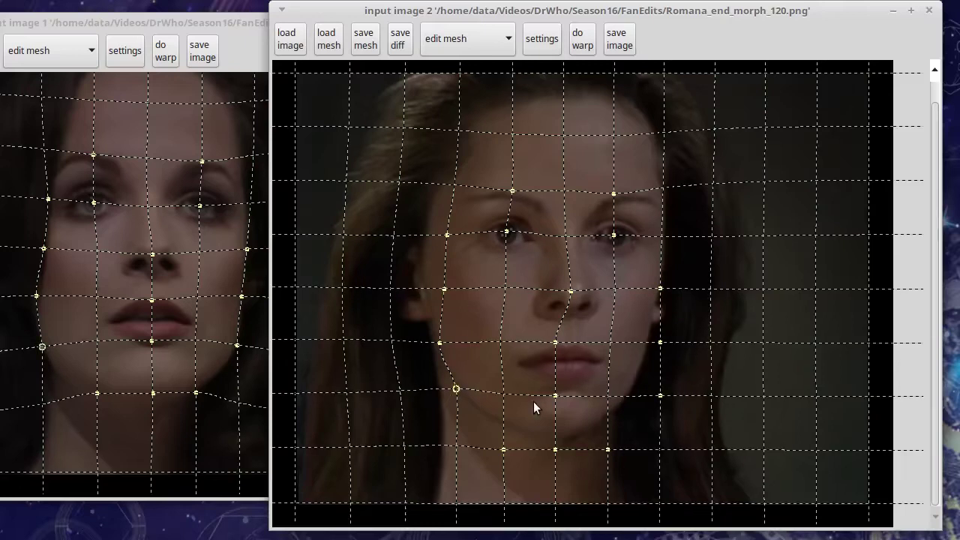
Step: Align input image 2's central mesh points with the lower and upper lip edges, and refine the nose tip point
{"action": "left_click_drag", "start_coordinate": [555, 395], "coordinate": [564, 382]}
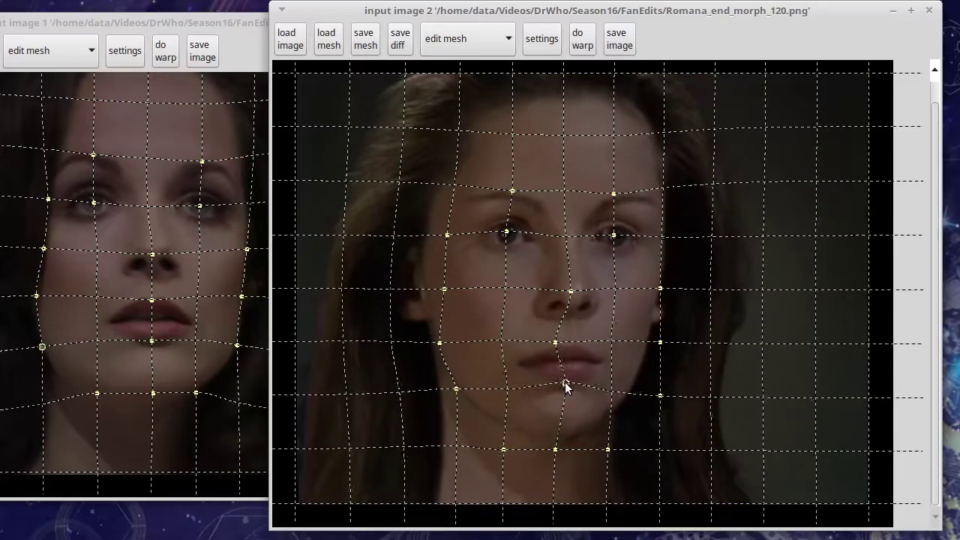
{"action": "left_click_drag", "start_coordinate": [555, 343], "coordinate": [568, 350]}
{"action": "left_click_drag", "start_coordinate": [578, 289], "coordinate": [572, 293]}
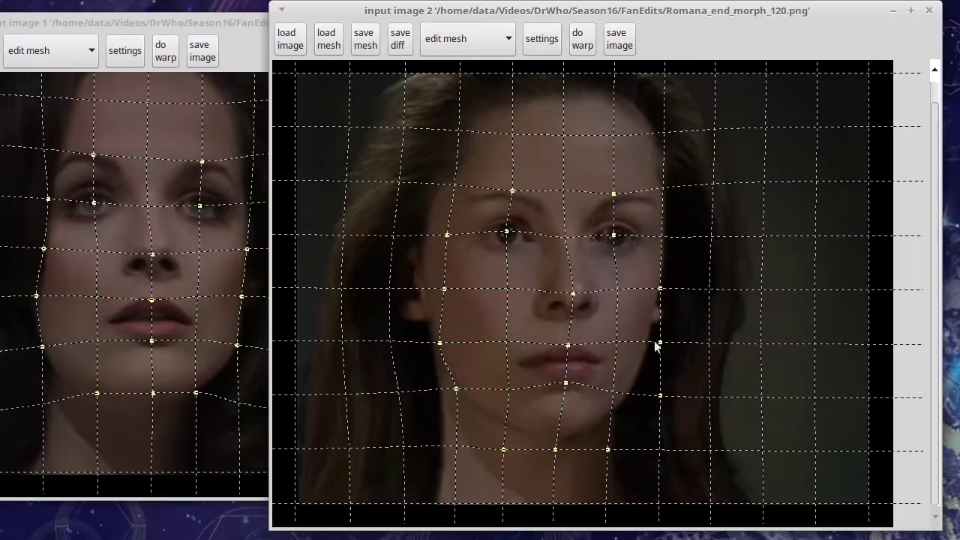
Step: In input image 2, fit the remaining outline mesh points to the opposite cheek and jaw edge, and the lowest three to the chin line
{"action": "left_click_drag", "start_coordinate": [661, 344], "coordinate": [652, 341]}
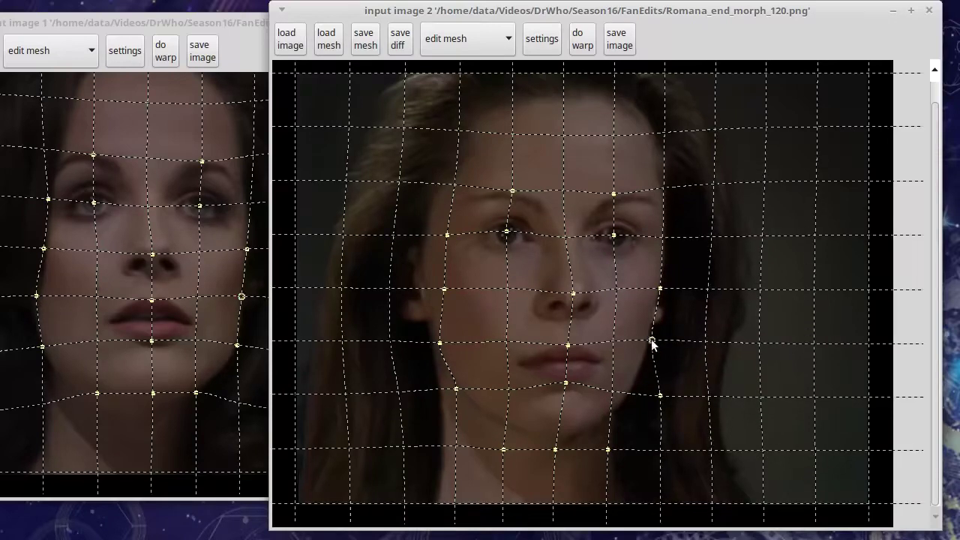
{"action": "left_click_drag", "start_coordinate": [660, 396], "coordinate": [634, 392]}
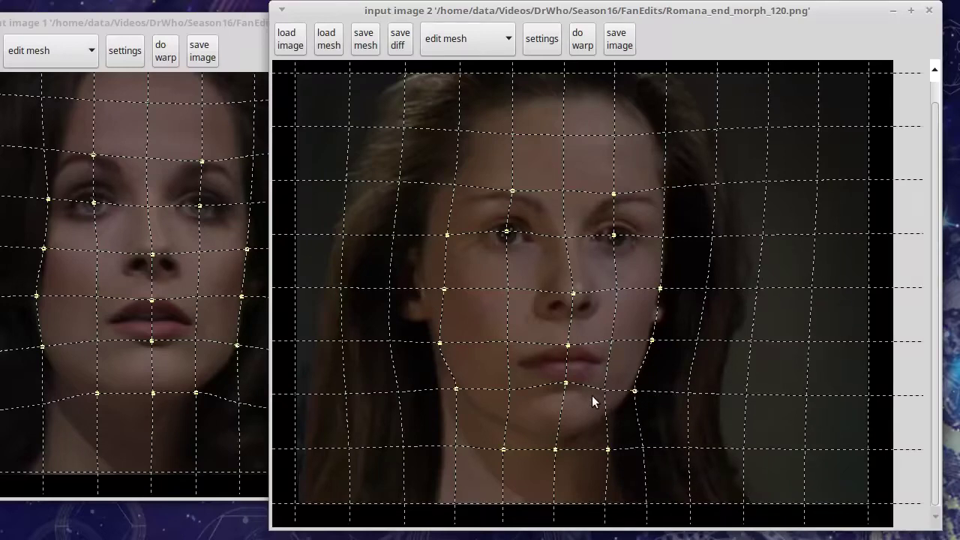
{"action": "left_click_drag", "start_coordinate": [608, 450], "coordinate": [602, 429]}
{"action": "left_click_drag", "start_coordinate": [555, 451], "coordinate": [558, 440]}
{"action": "left_click_drag", "start_coordinate": [503, 450], "coordinate": [511, 432]}
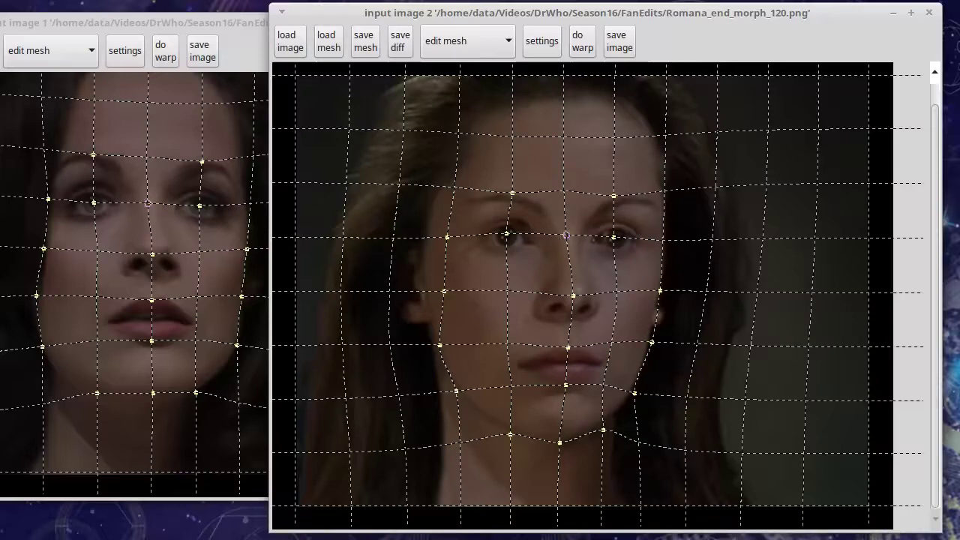
Step: Set up a morph sequence of 120 frames from the resulting image window and start generating it
{"action": "left_click", "coordinate": [582, 40]}
{"action": "left_click_drag", "start_coordinate": [589, 17], "coordinate": [542, 73]}
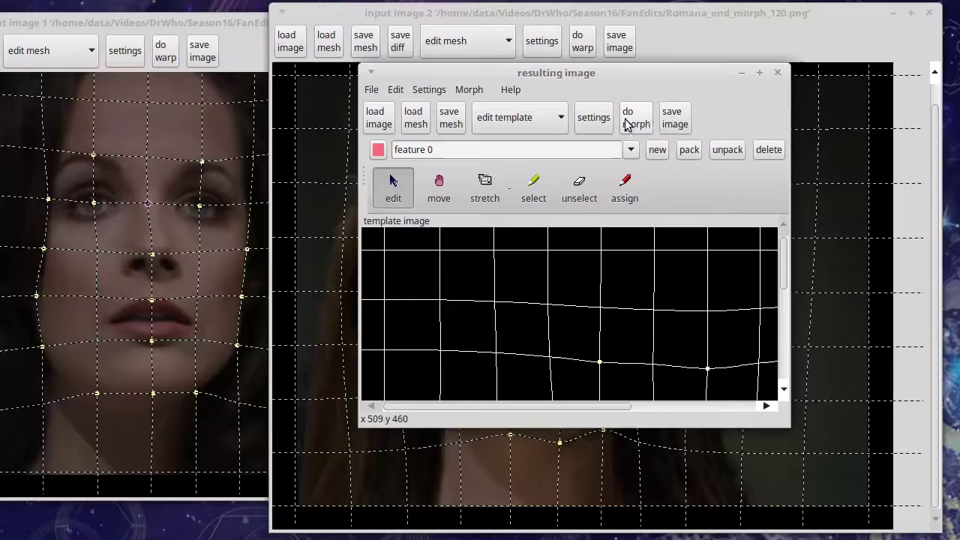
{"action": "left_click", "coordinate": [472, 90]}
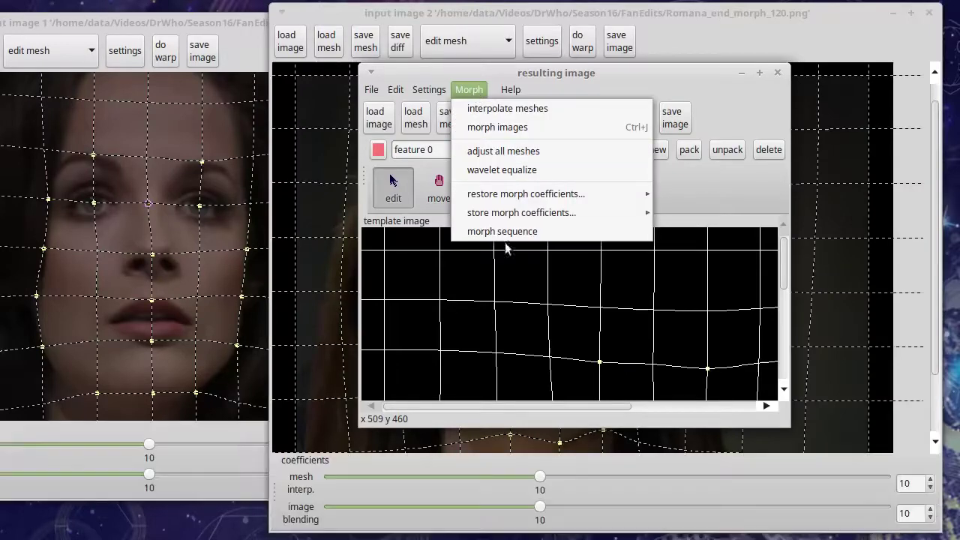
{"action": "left_click", "coordinate": [498, 232]}
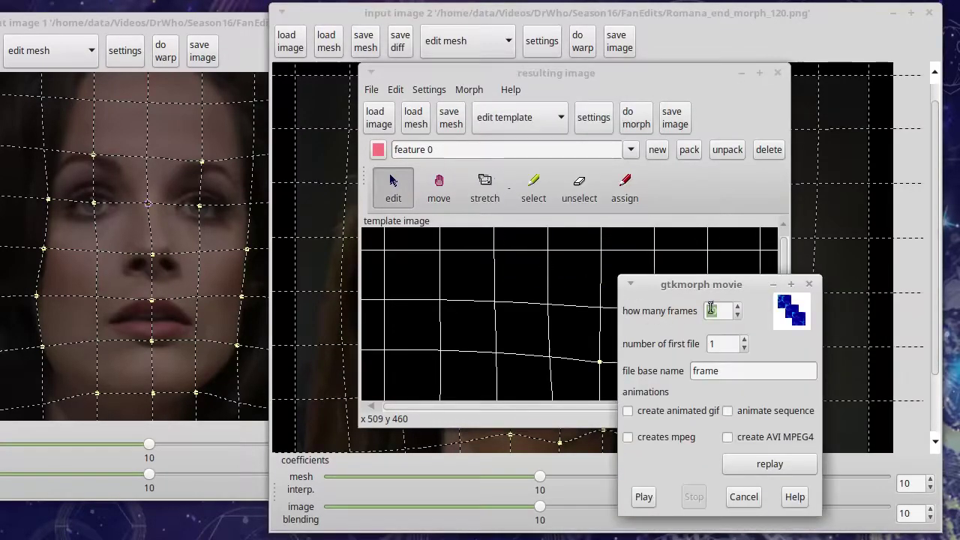
{"action": "left_click_drag", "start_coordinate": [690, 283], "coordinate": [493, 198]}
{"action": "left_click", "coordinate": [521, 225]}
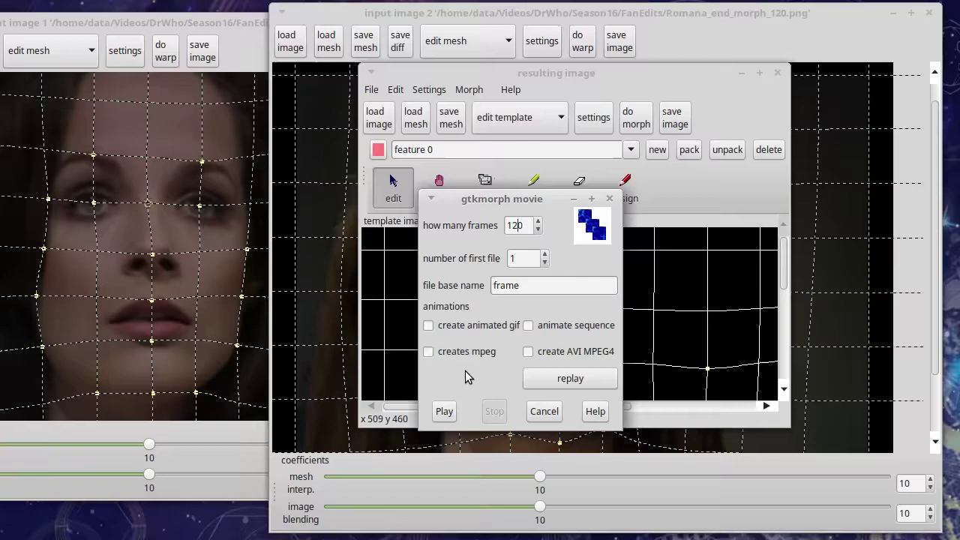
{"action": "left_click", "coordinate": [446, 411]}
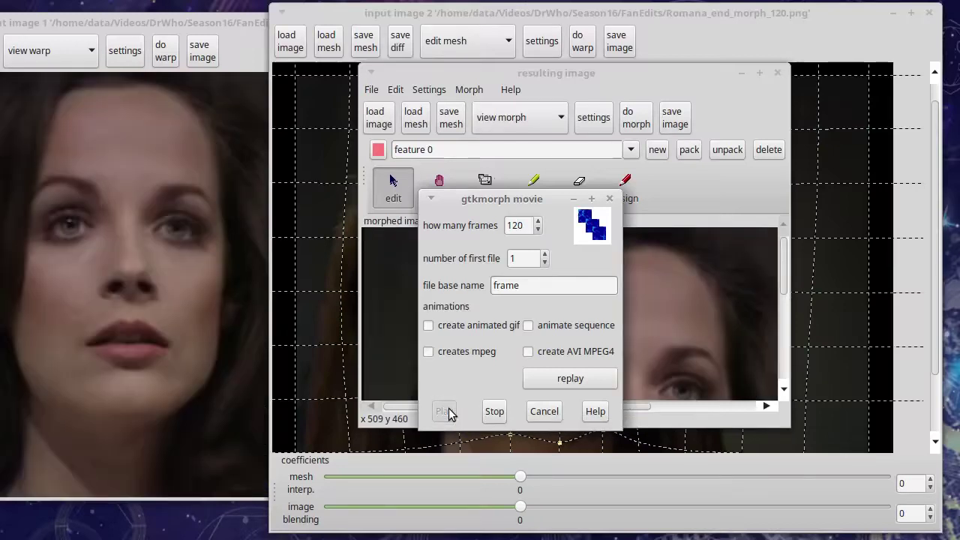
Step: Reposition and enlarge the resulting image window so more of the morphed face is visible during the sequence
{"action": "left_click_drag", "start_coordinate": [591, 74], "coordinate": [453, 34]}
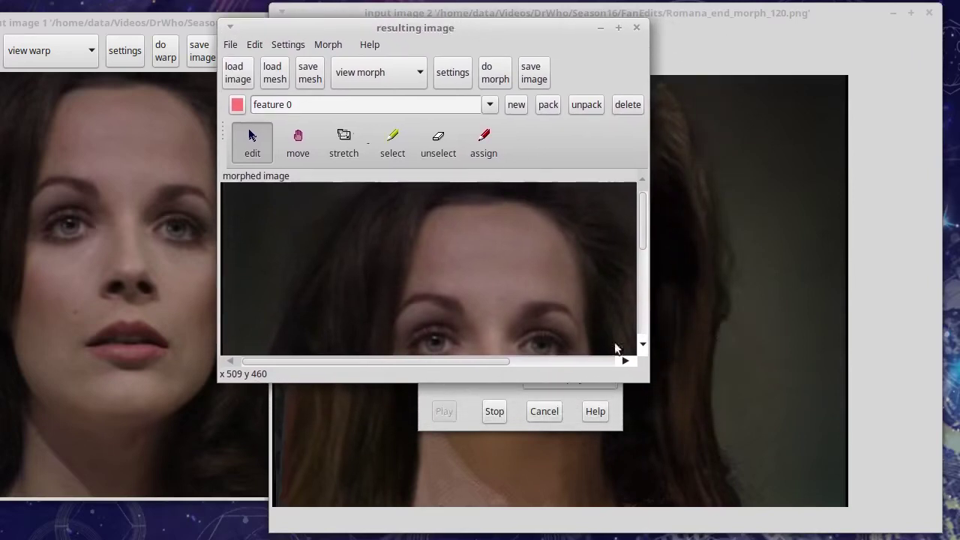
{"action": "left_click_drag", "start_coordinate": [647, 381], "coordinate": [776, 515]}
{"action": "left_click_drag", "start_coordinate": [479, 39], "coordinate": [455, 29]}
{"action": "left_click_drag", "start_coordinate": [738, 493], "coordinate": [748, 504]}
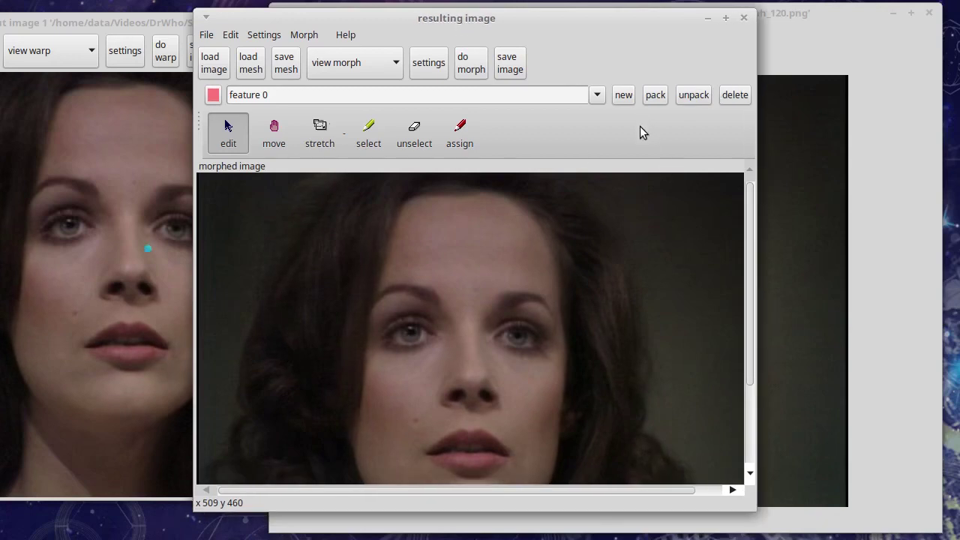